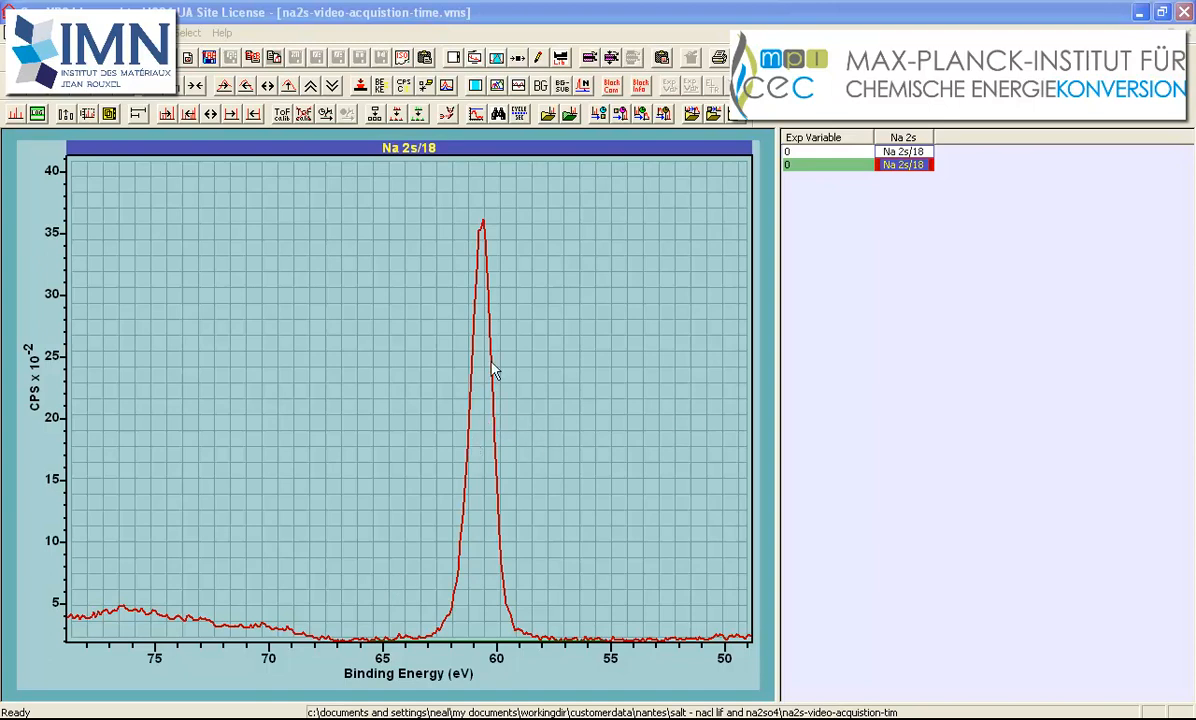
Open the quantification parameters for the Na 2s/18 spectrum beside the plot and inspect its Na 2s region and linear background
left_click(496, 58)
left_click_drag(487, 82, 907, 148)
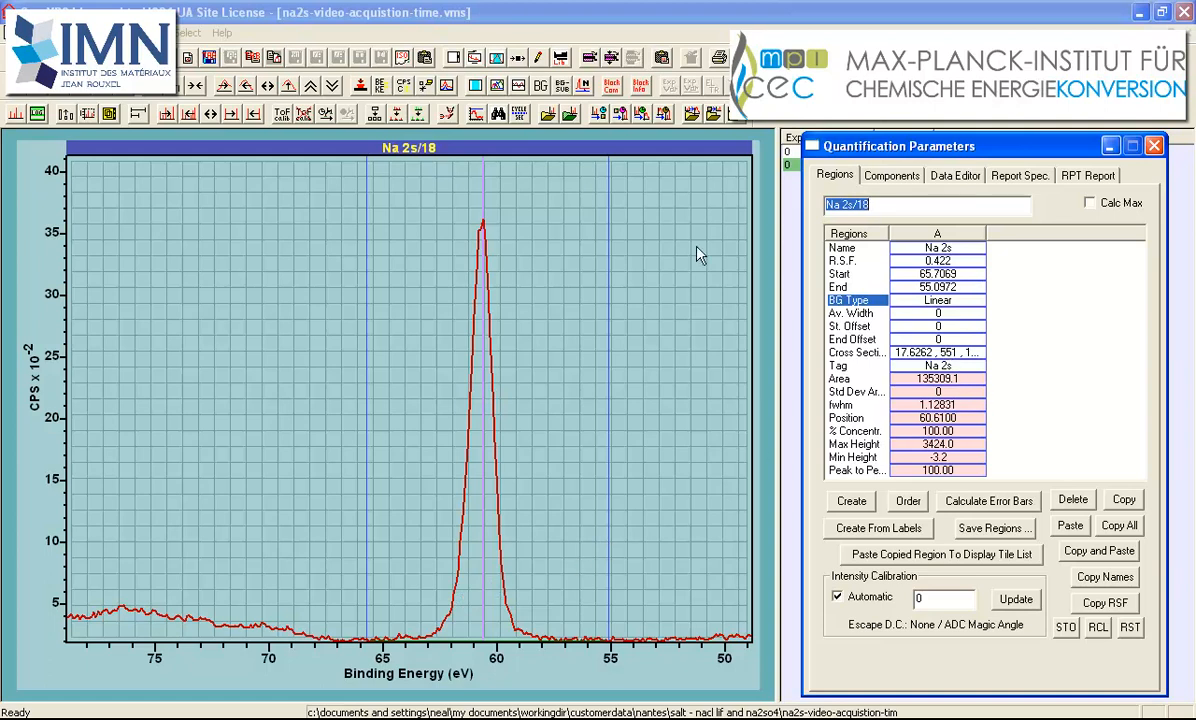
left_click(445, 84)
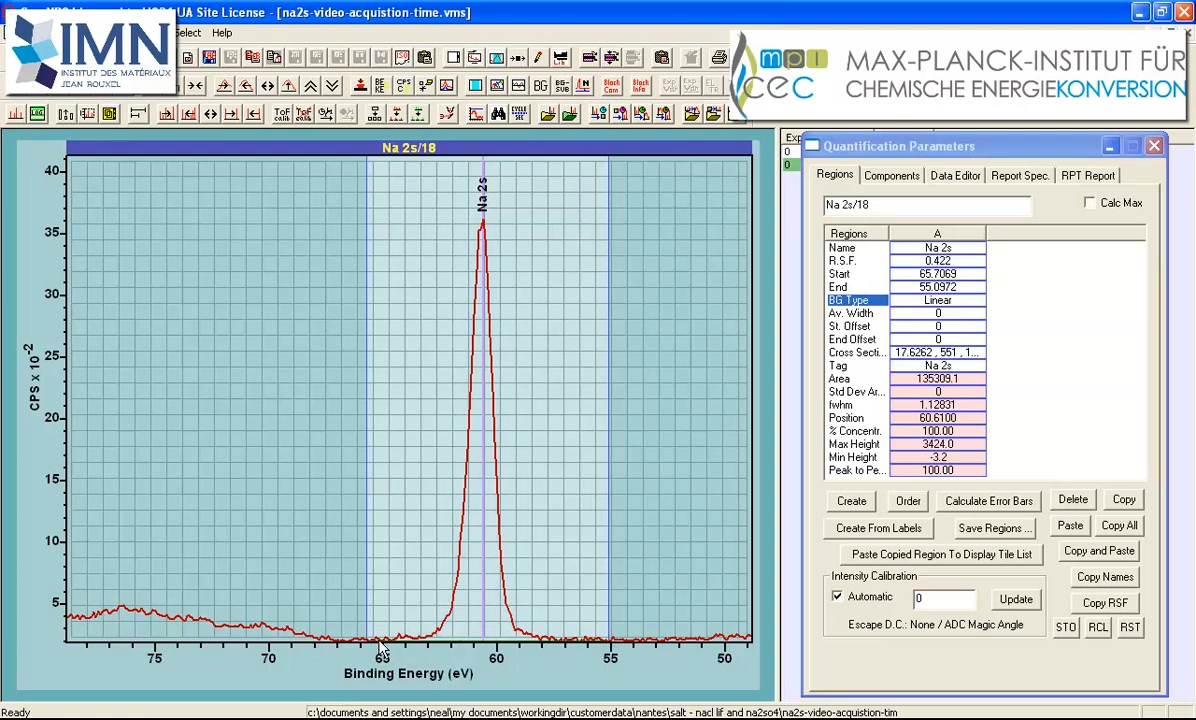
left_click(268, 85)
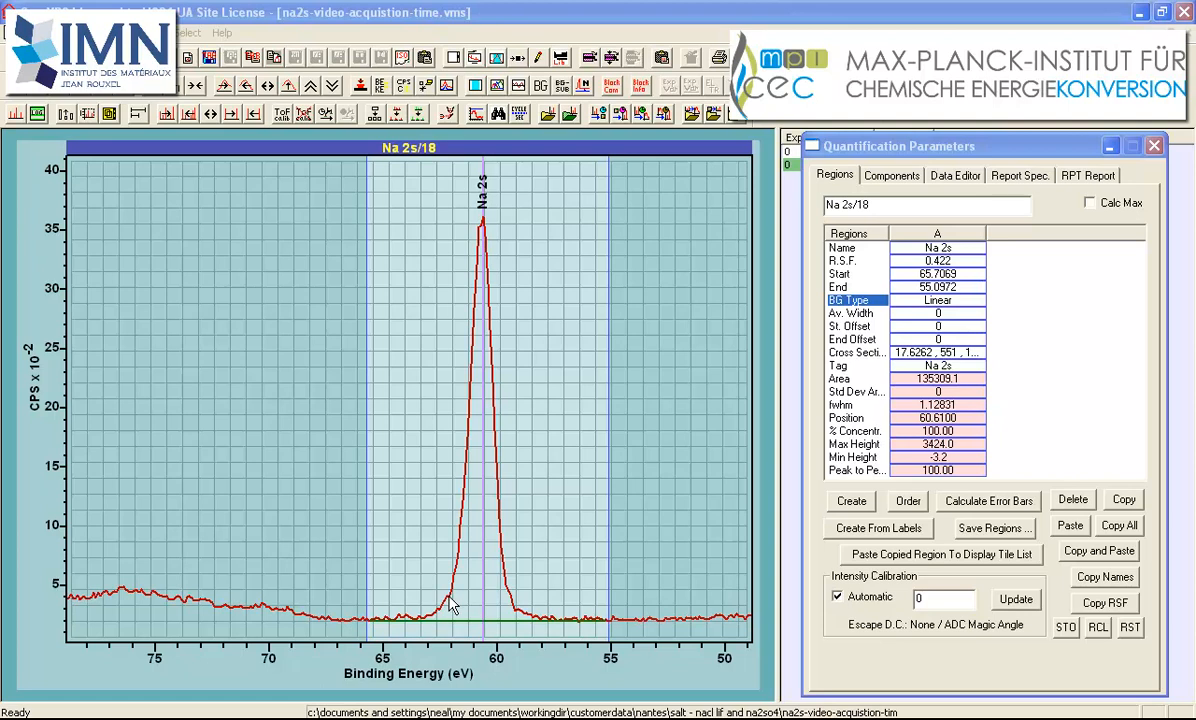
left_click(484, 350)
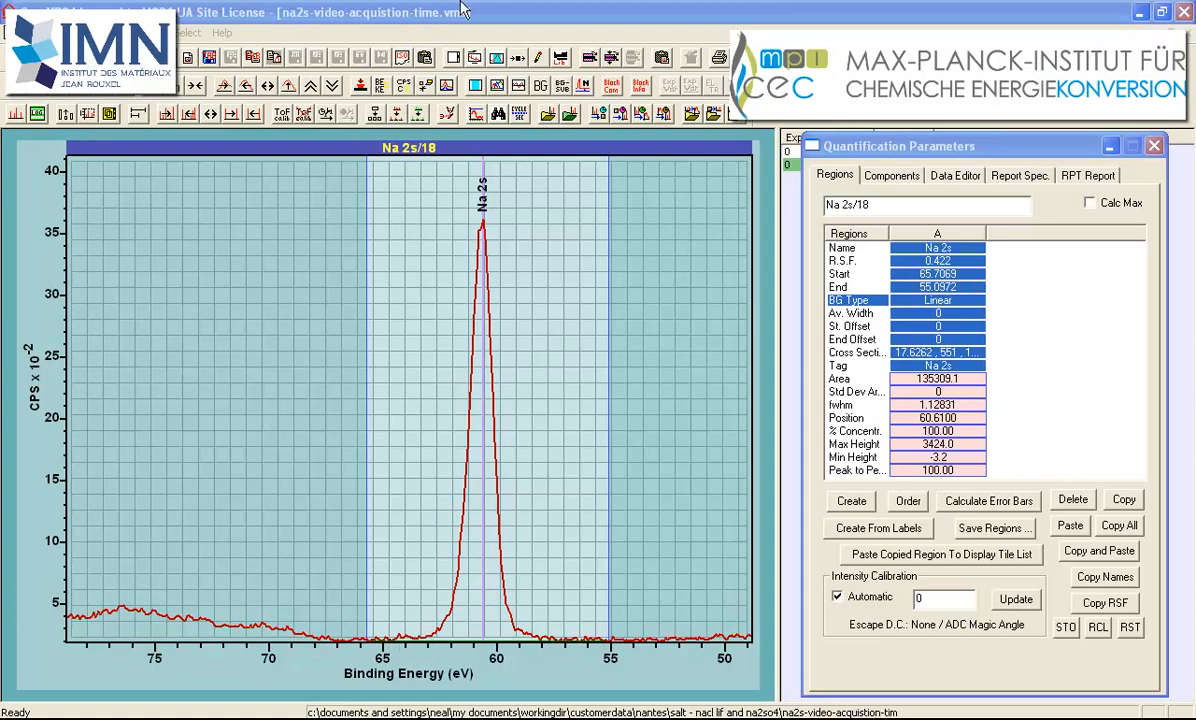
Display the Na 2s data with Draw Points and Fill Below on and Draw Lines off, and zoom the plot to the region
left_click(475, 57)
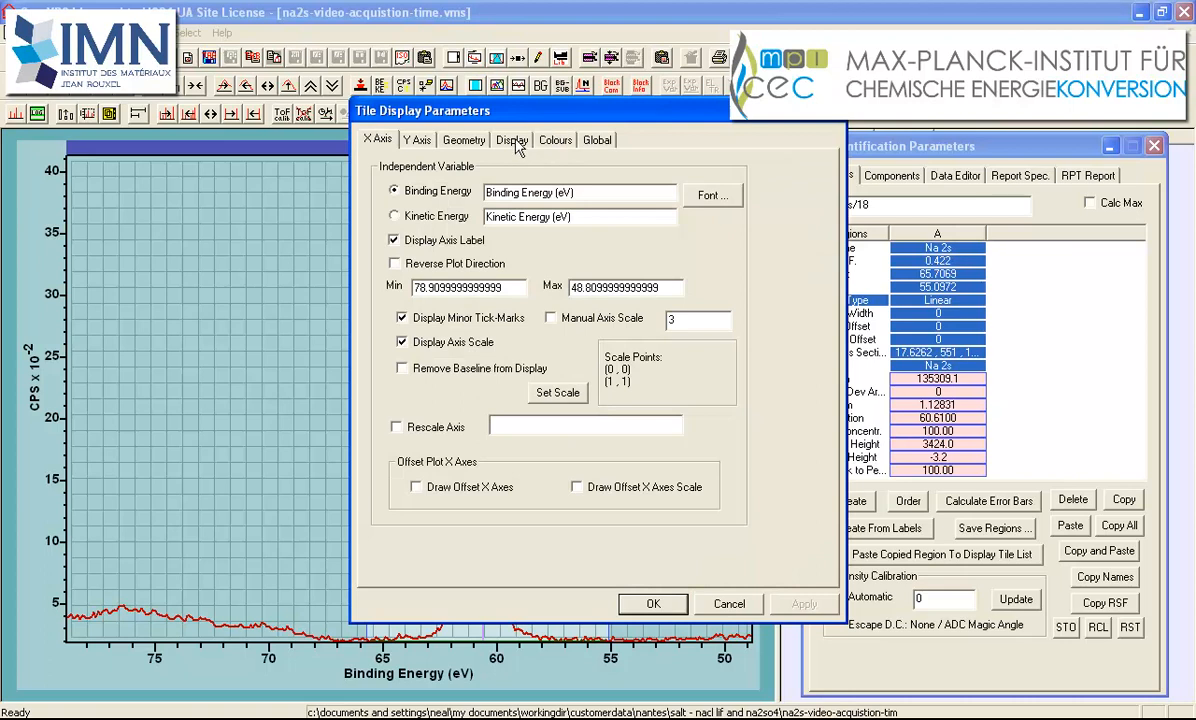
left_click(502, 139)
left_click(471, 378)
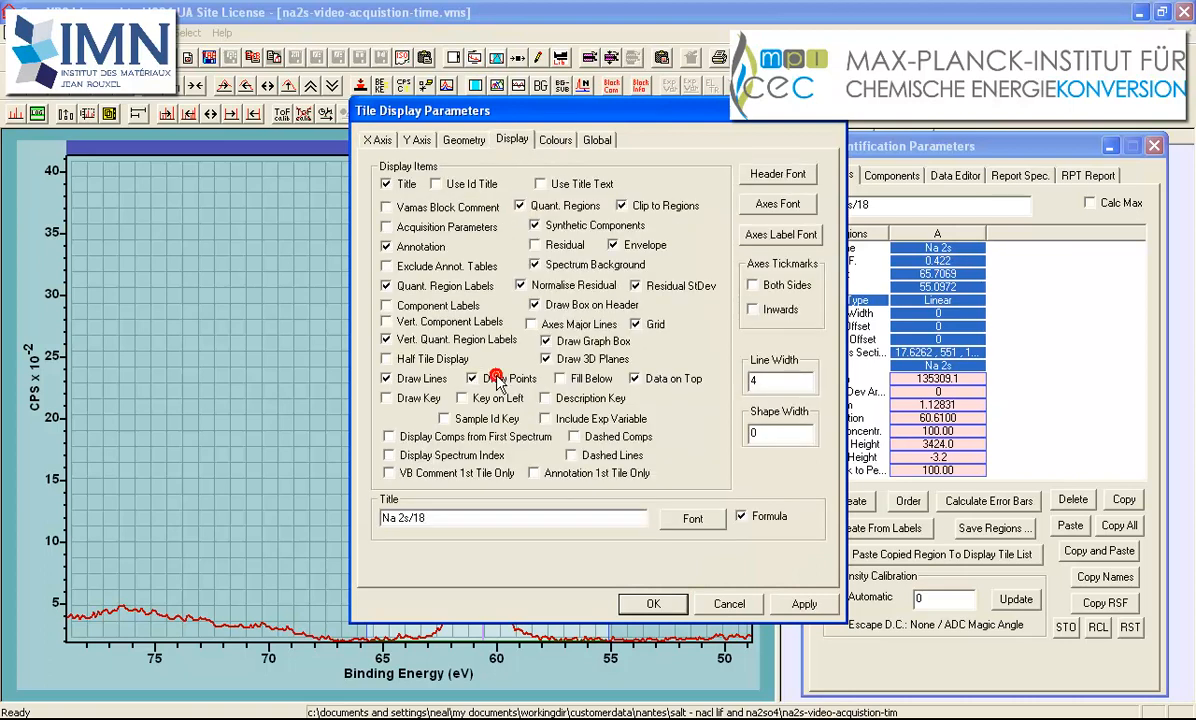
left_click(559, 378)
left_click(386, 379)
left_click(653, 603)
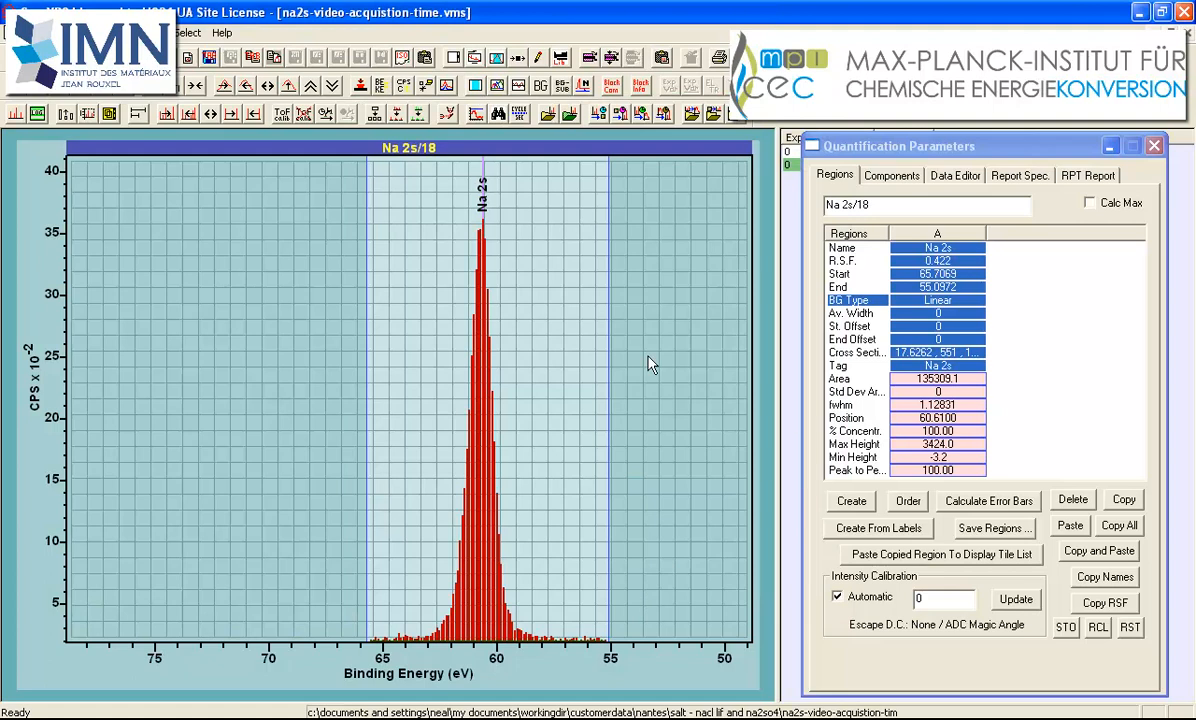
left_click(917, 240)
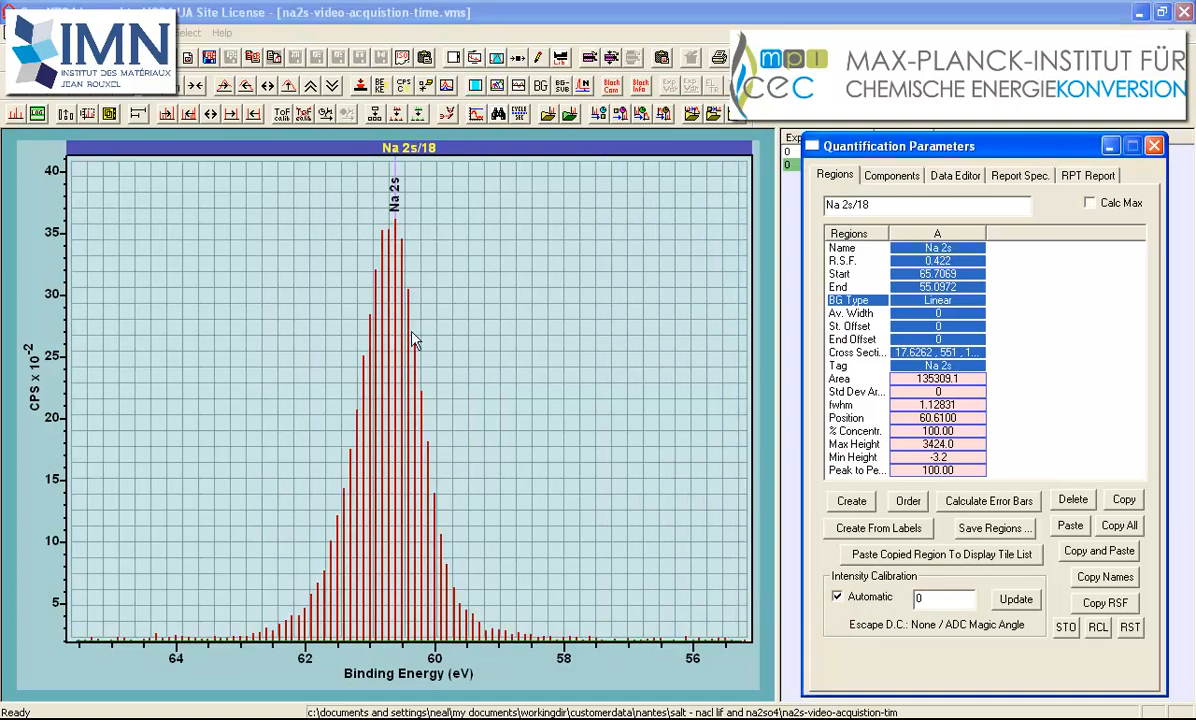
left_click(283, 86)
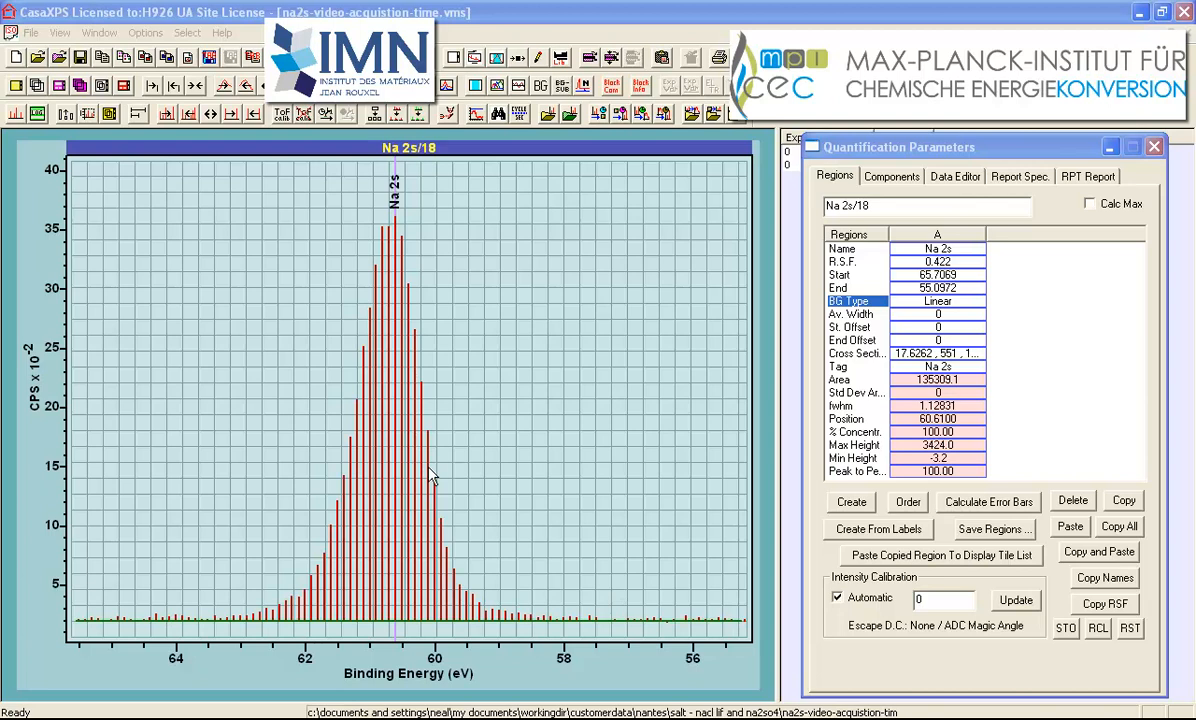
View the unobstructed wide/9 spectrum in the 2019-11-08-vf-salt-bake-home file, and return to na2s-video-acquistion-time.vms
left_click(100, 34)
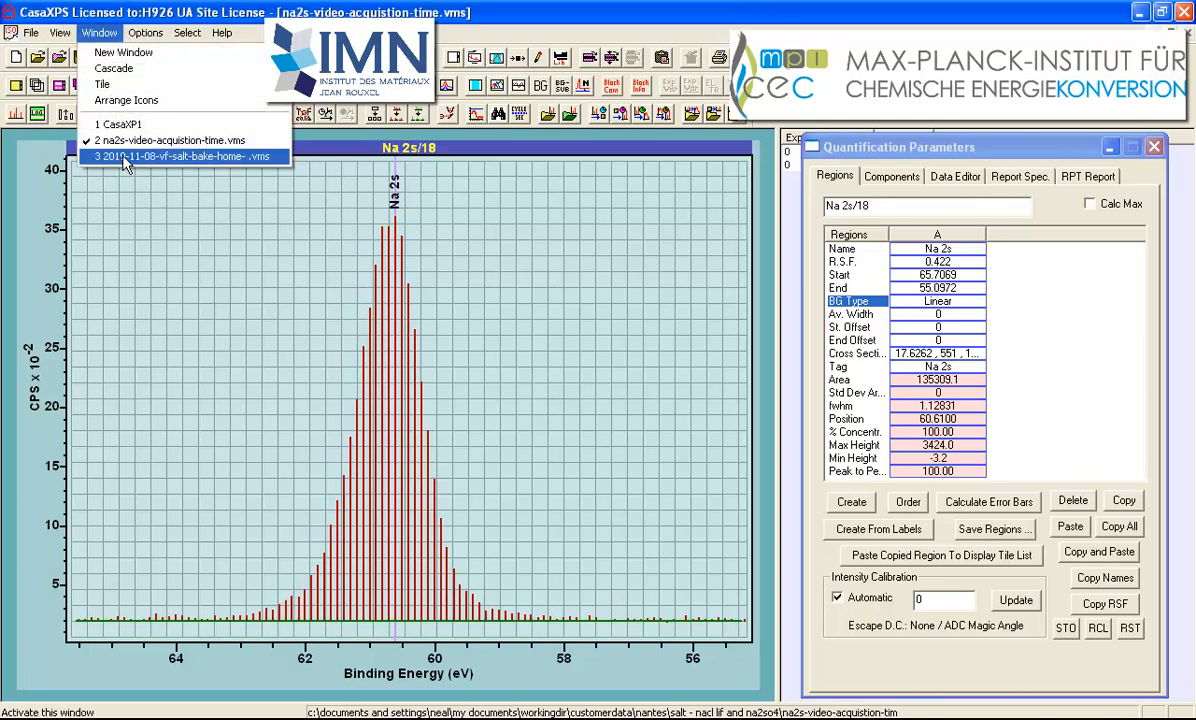
left_click(122, 157)
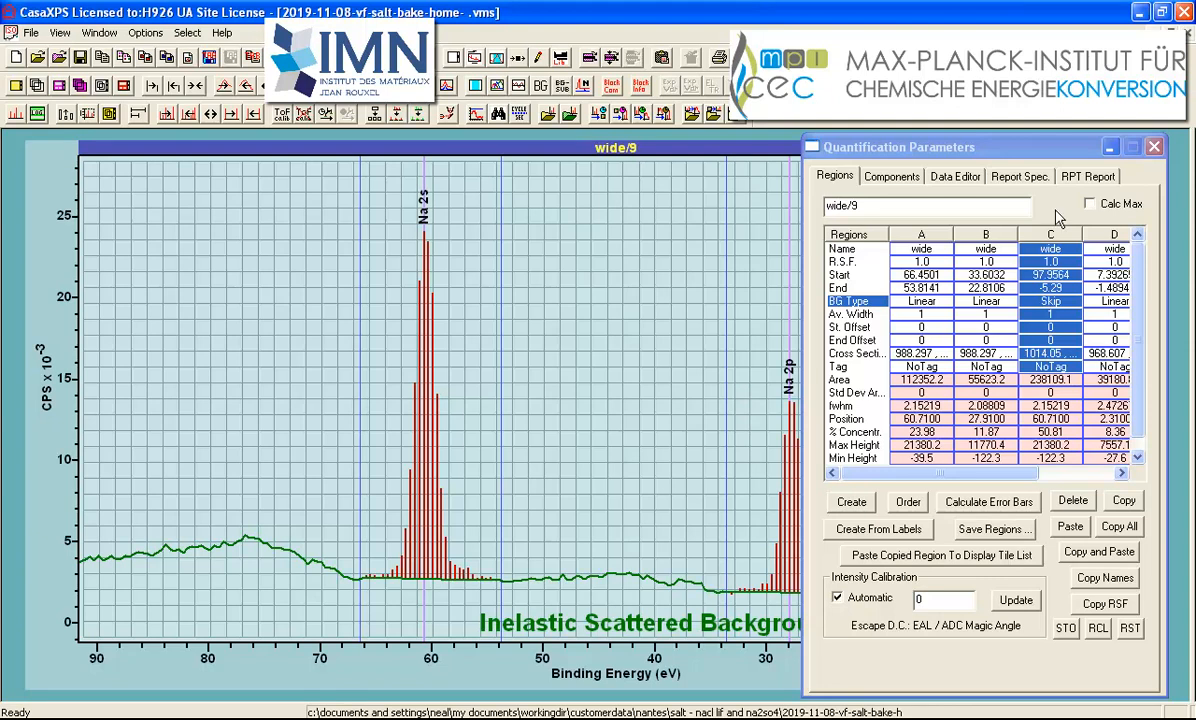
left_click(1109, 148)
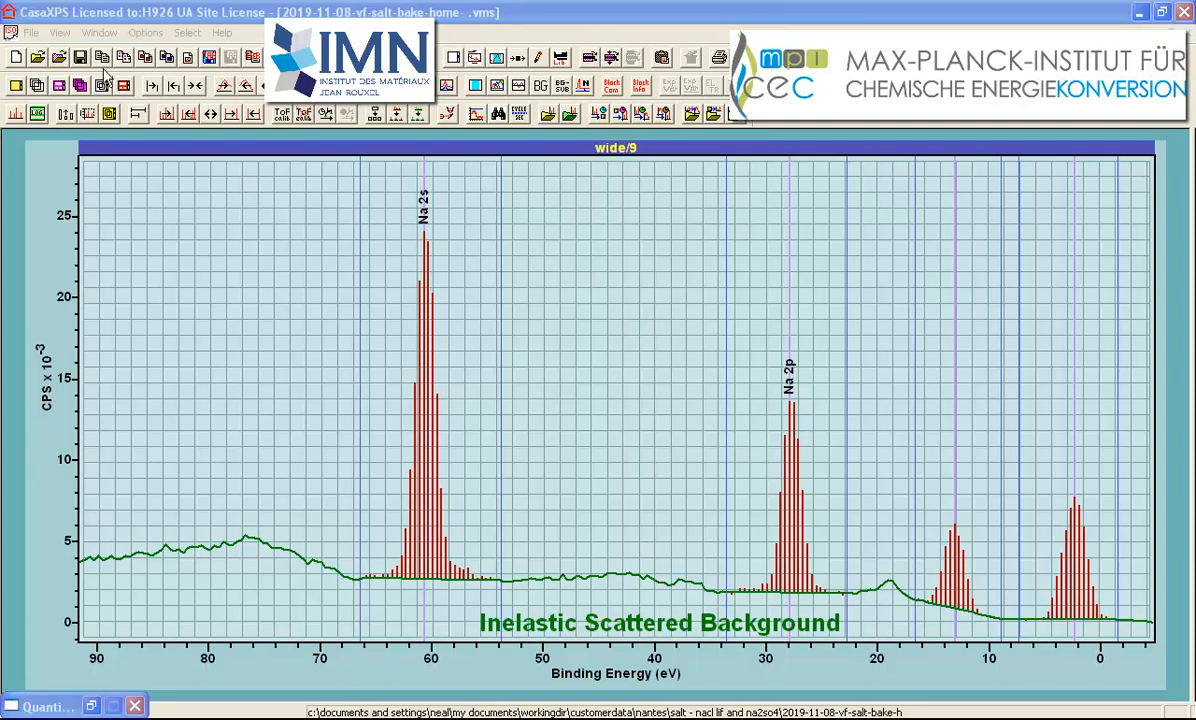
left_click(100, 33)
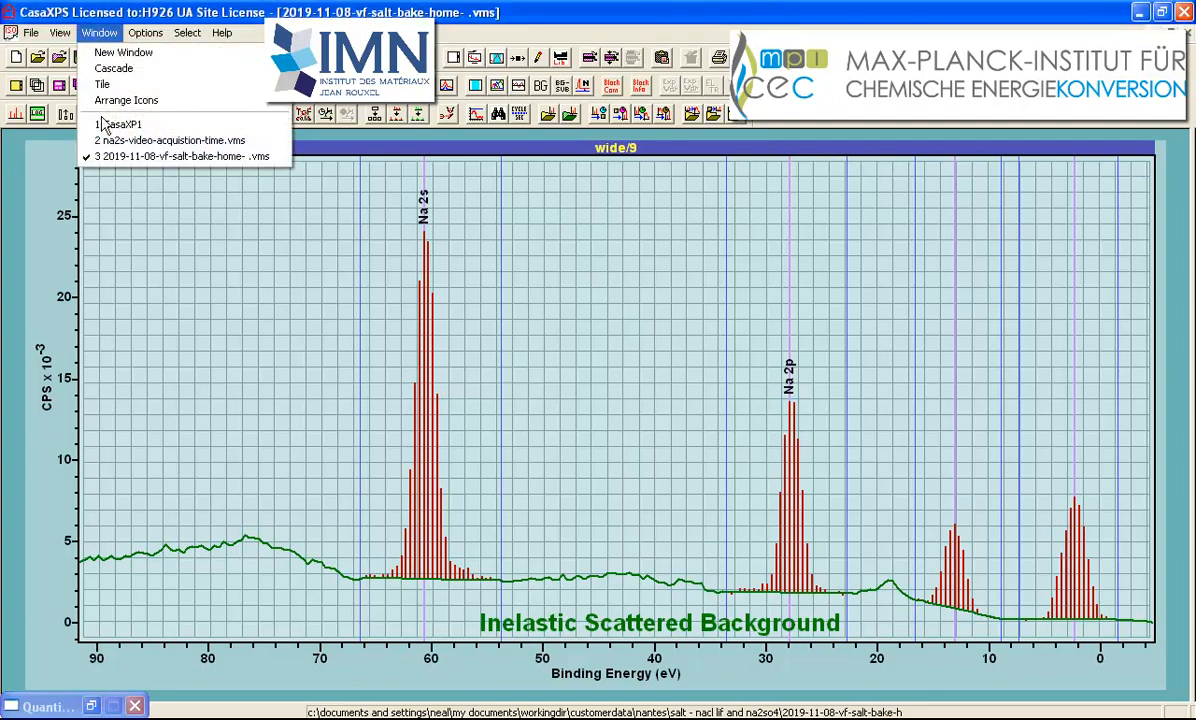
left_click(112, 145)
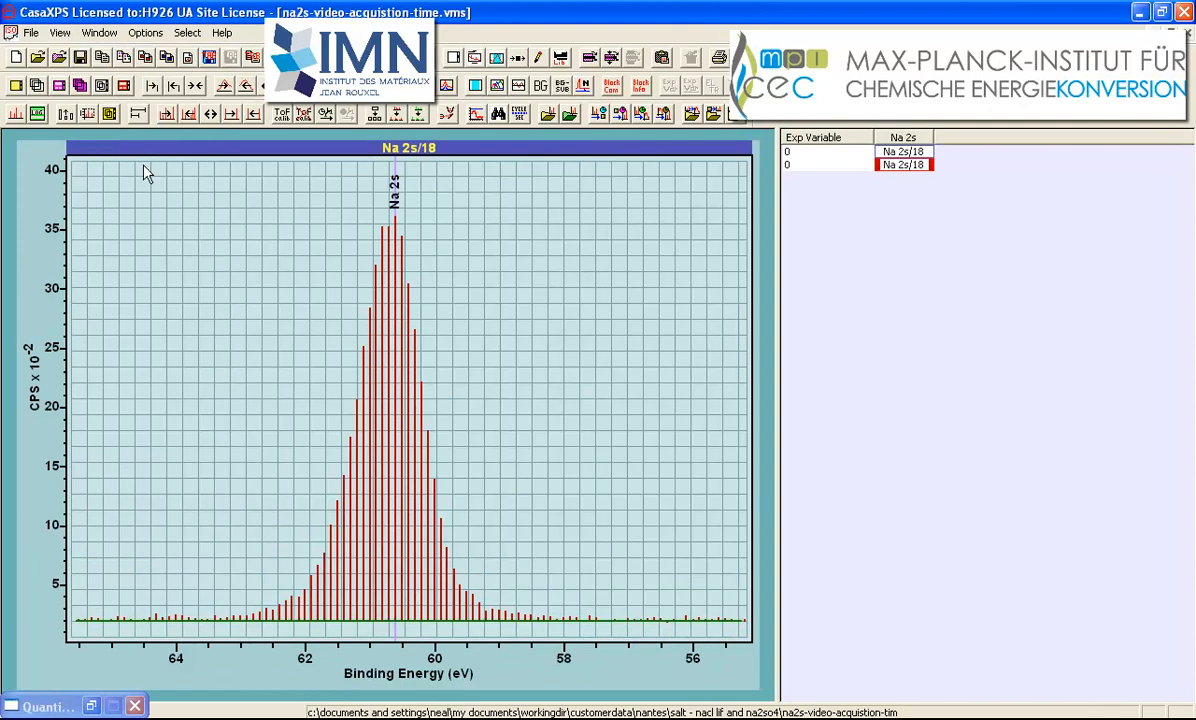
Annotate the Na 2s plot with a regions table listing area, area StdDev and area % relative error, leaving headroom above the peak
left_click(497, 57)
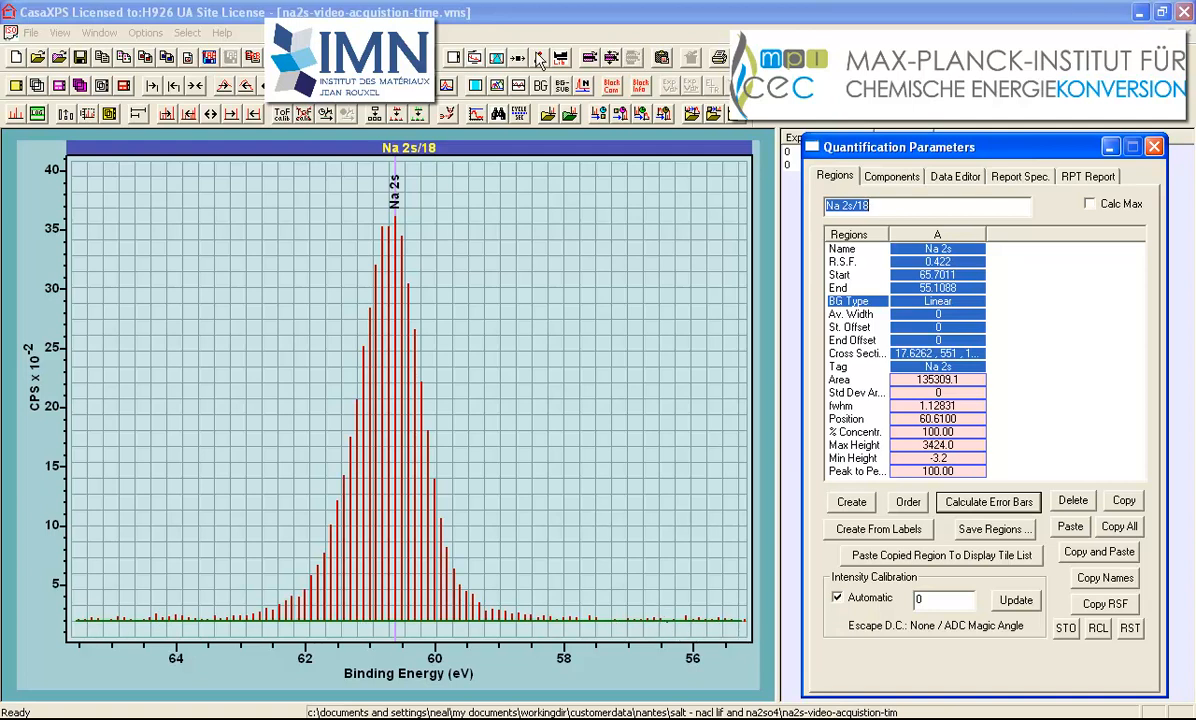
left_click(498, 57)
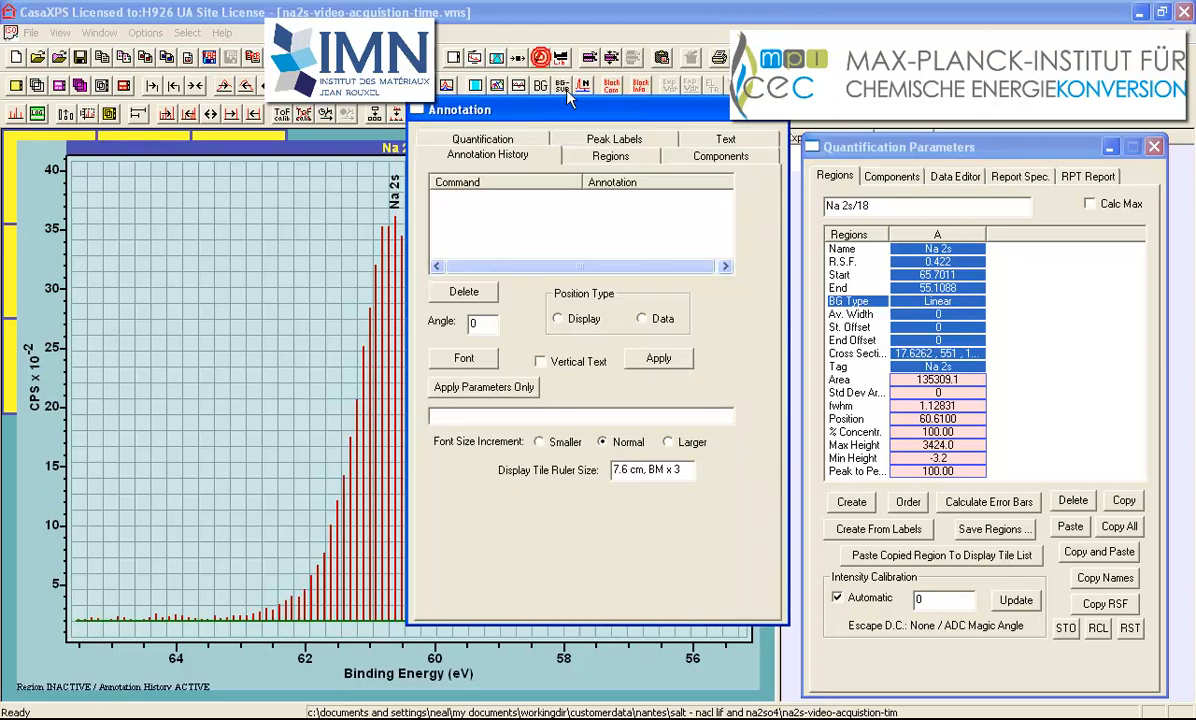
left_click(613, 157)
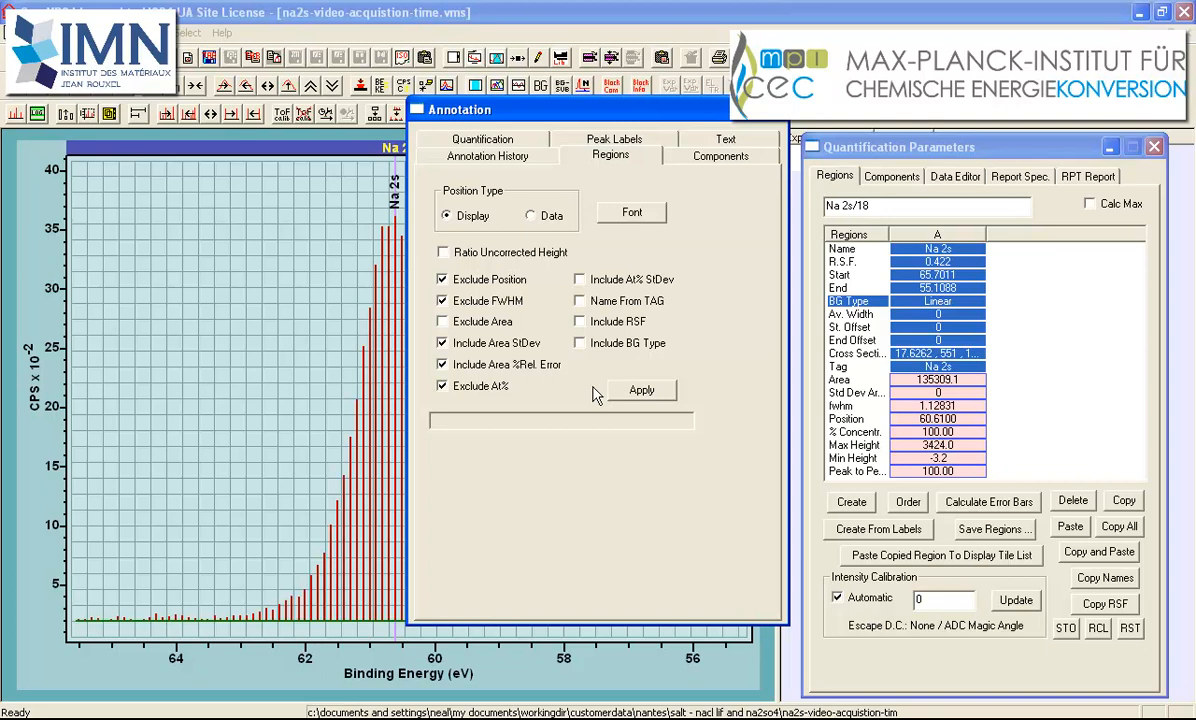
left_click(640, 391)
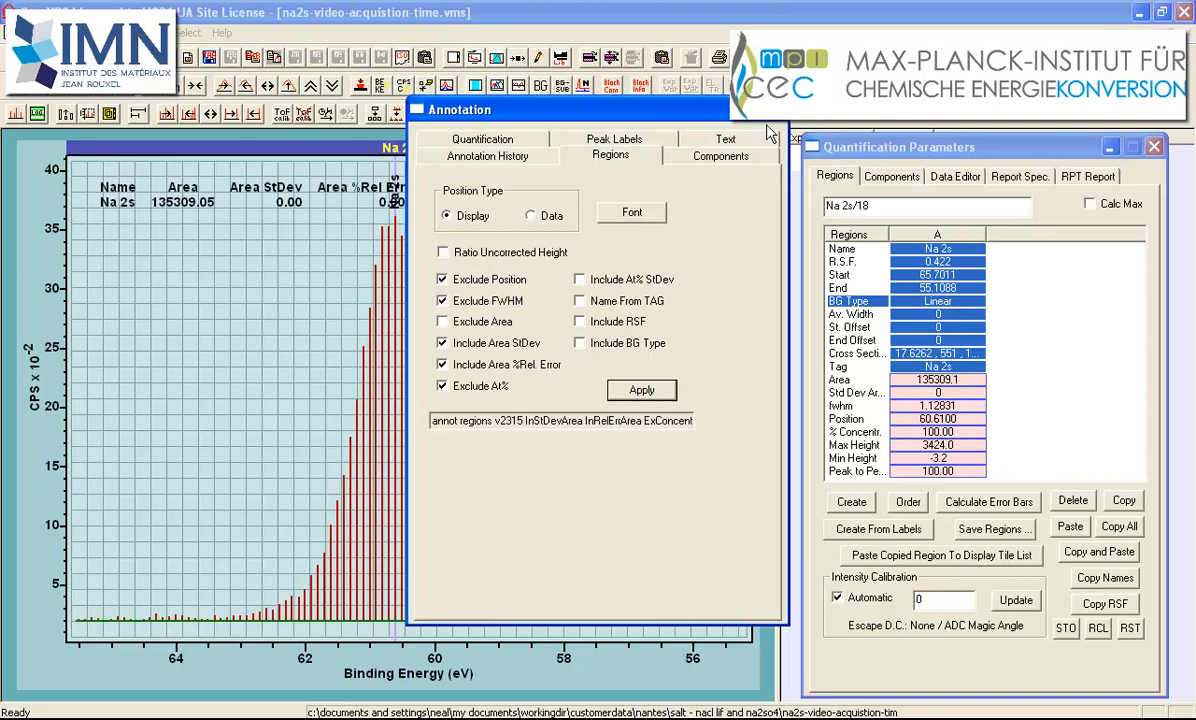
left_click(775, 111)
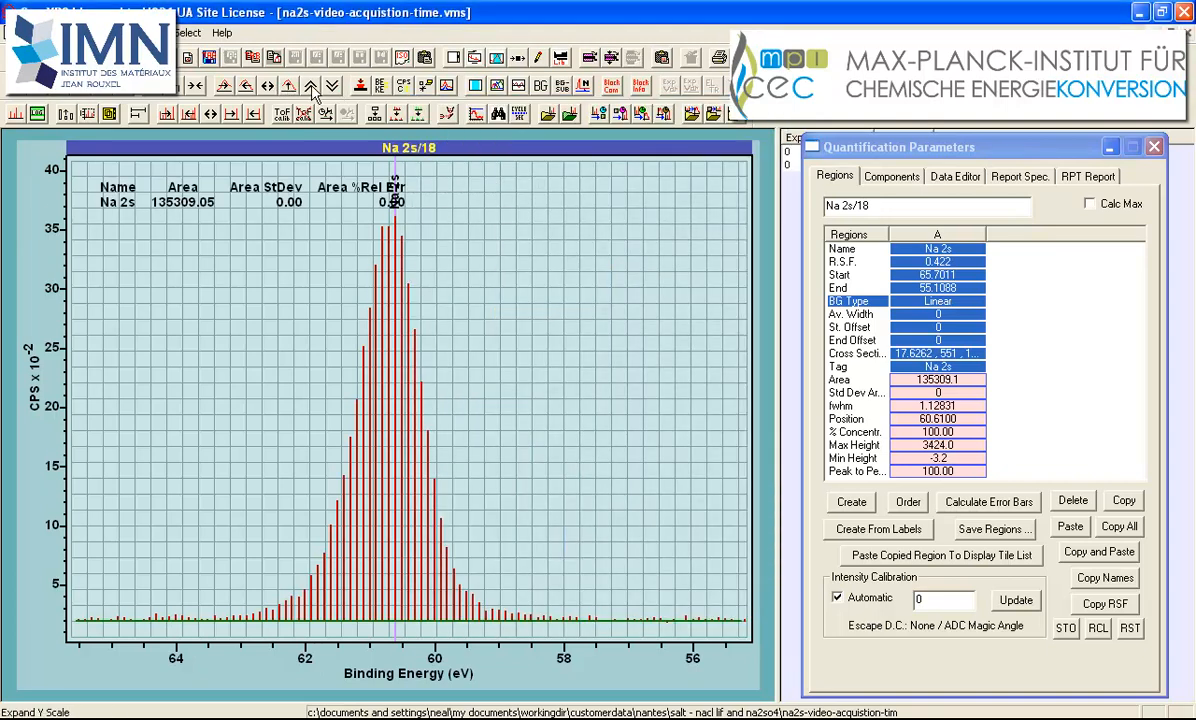
left_click(312, 88)
left_click(310, 87)
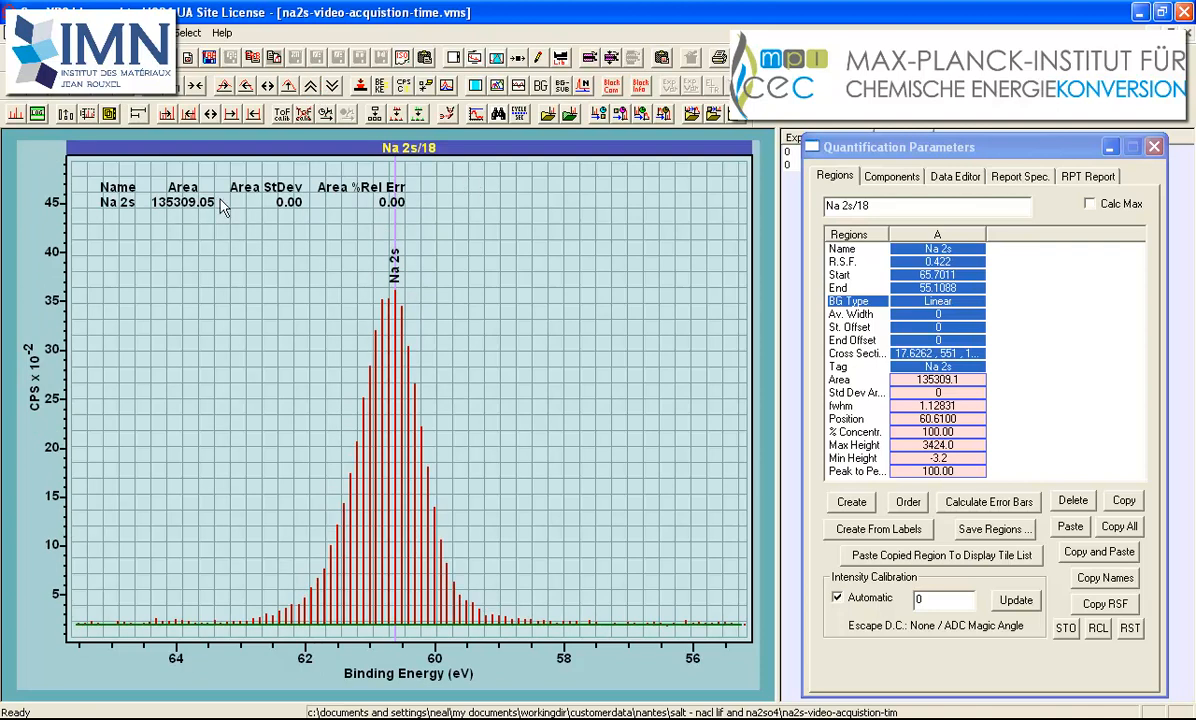
Calculate the error bars for the Na 2s region's area with the current averaging width
left_click(972, 504)
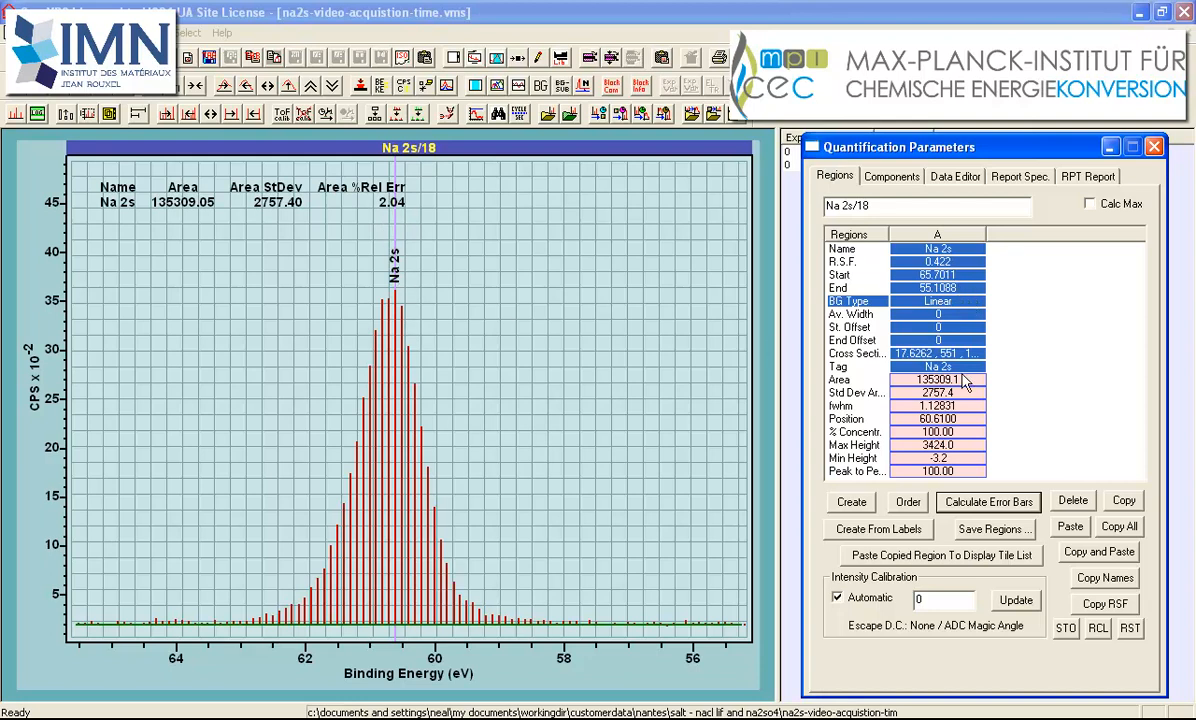
left_click(430, 219)
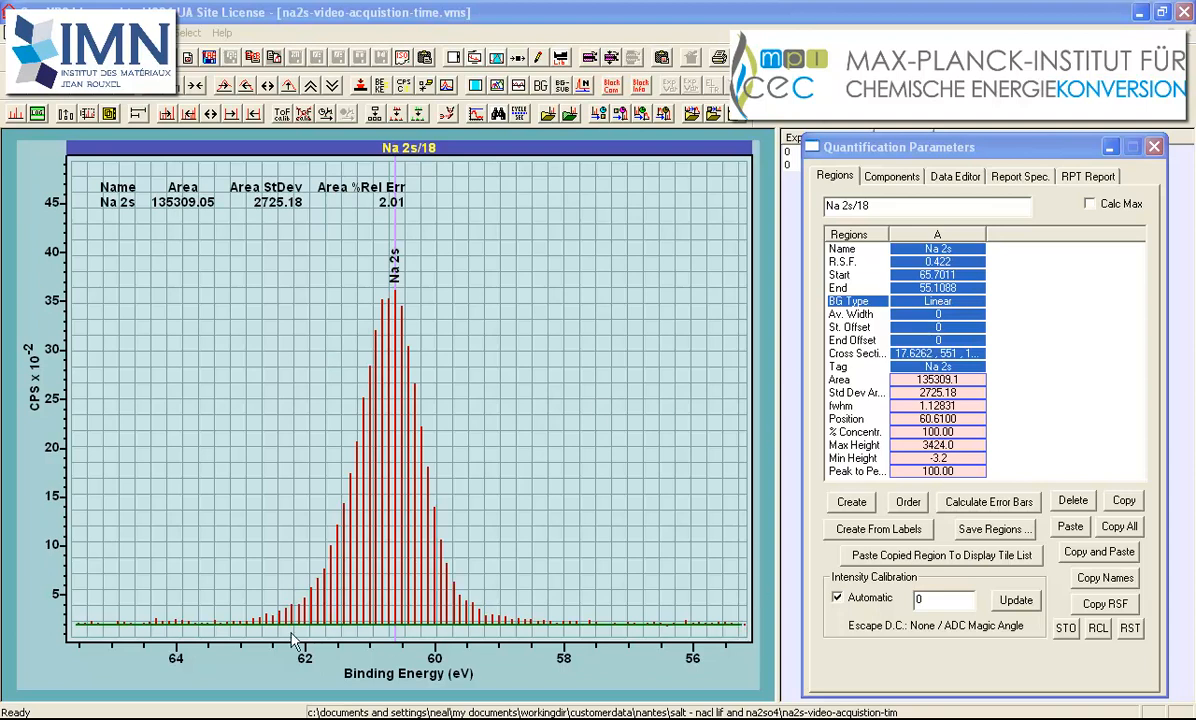
Set the Na 2s region's averaging width to 3 and recalculate its error bars
left_click(866, 314)
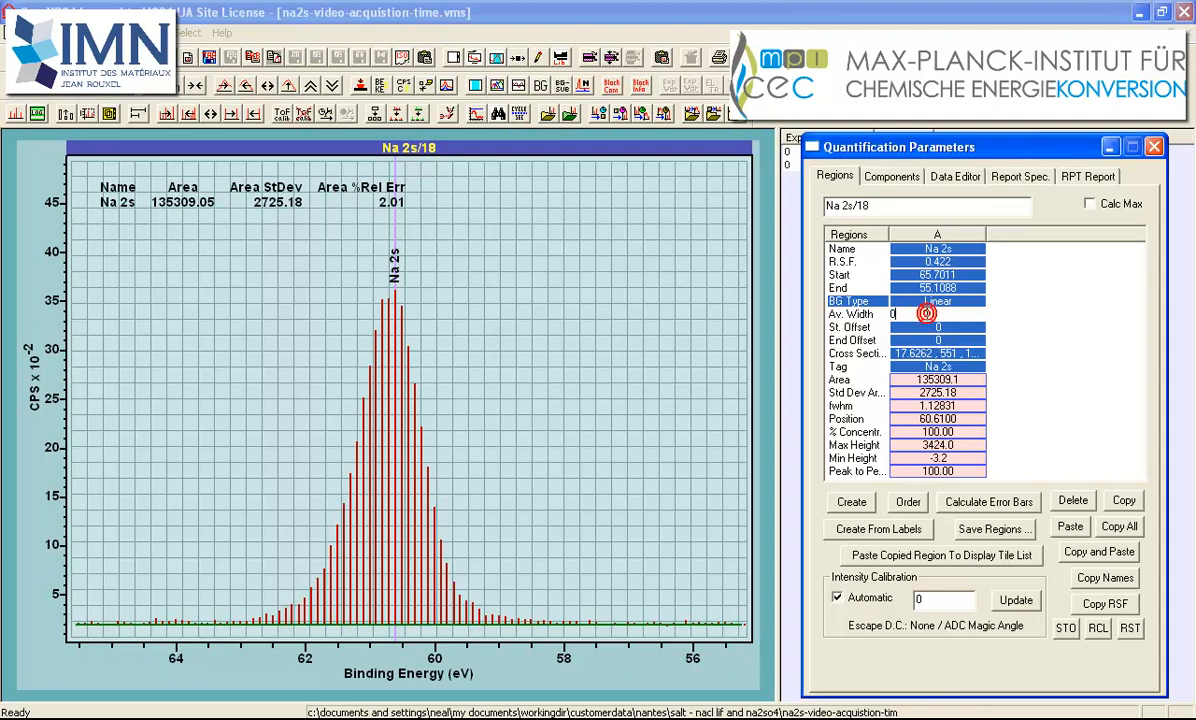
type("3")
key("Return")
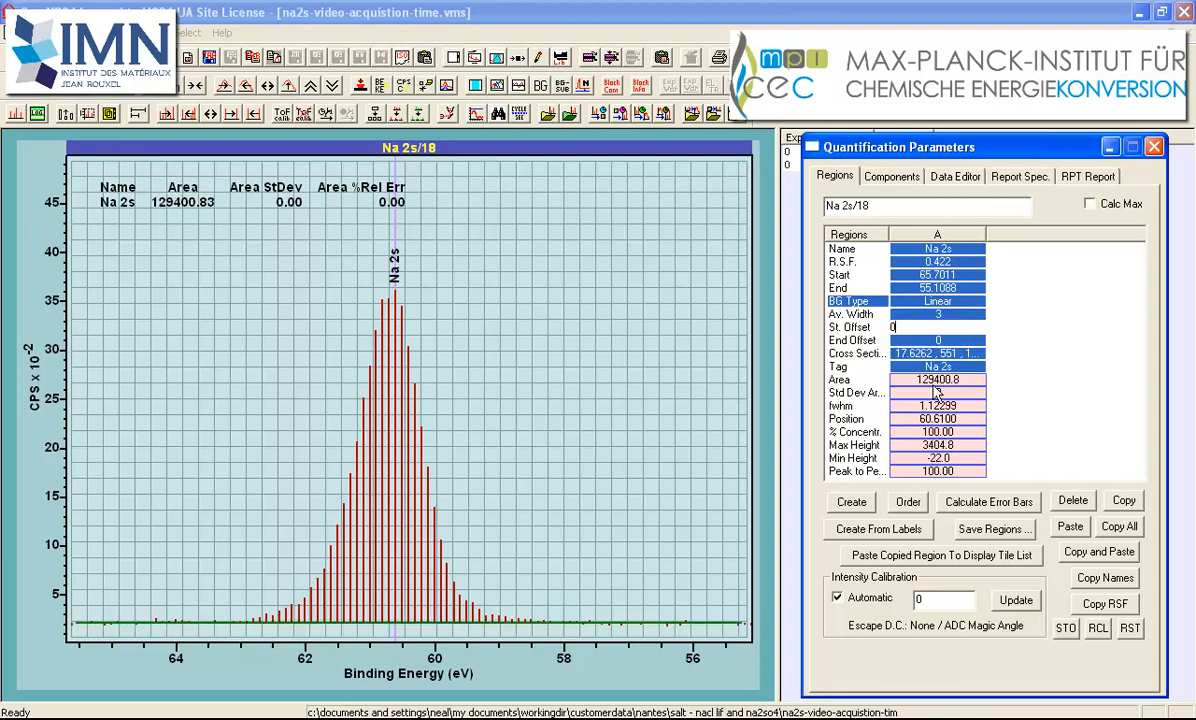
left_click(988, 506)
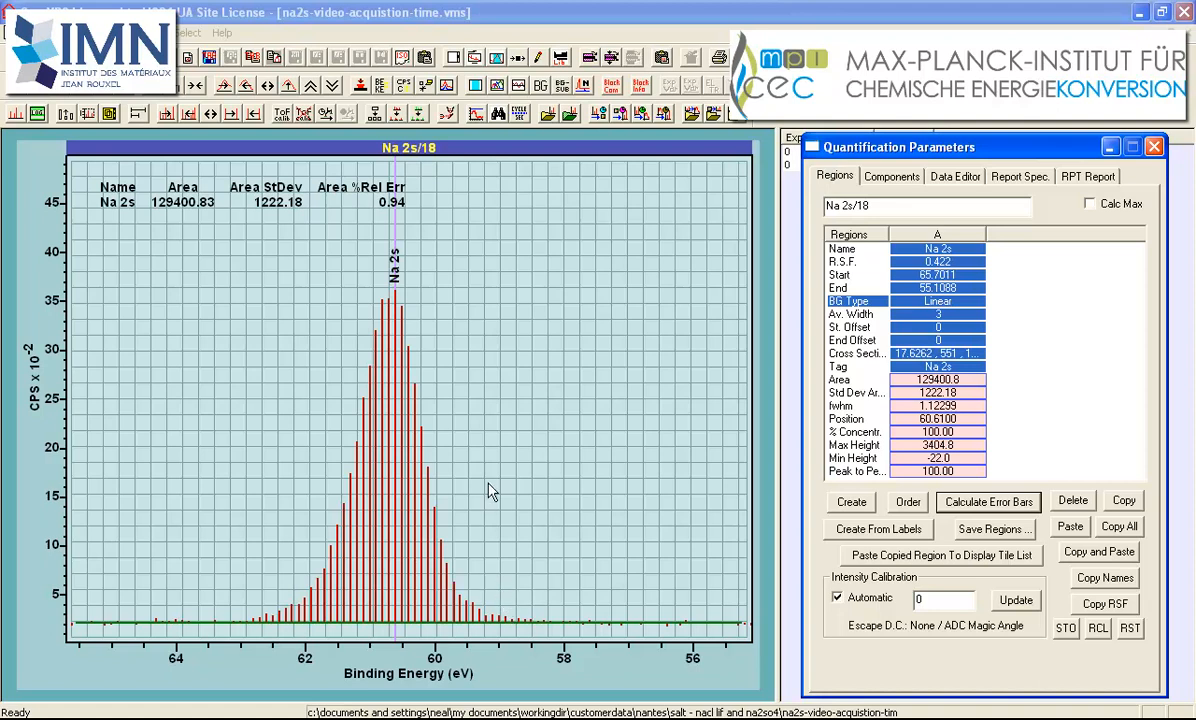
left_click(413, 223)
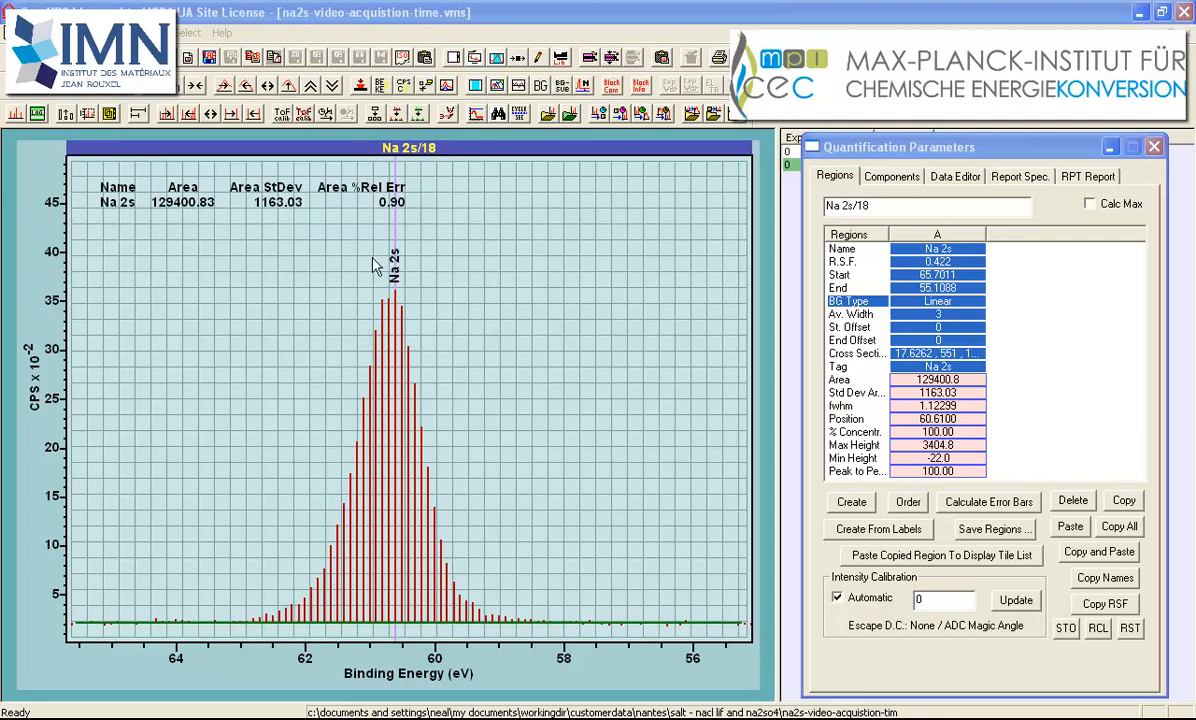
Open the spectrum processing calculator for the Na 2s data
left_click(510, 58)
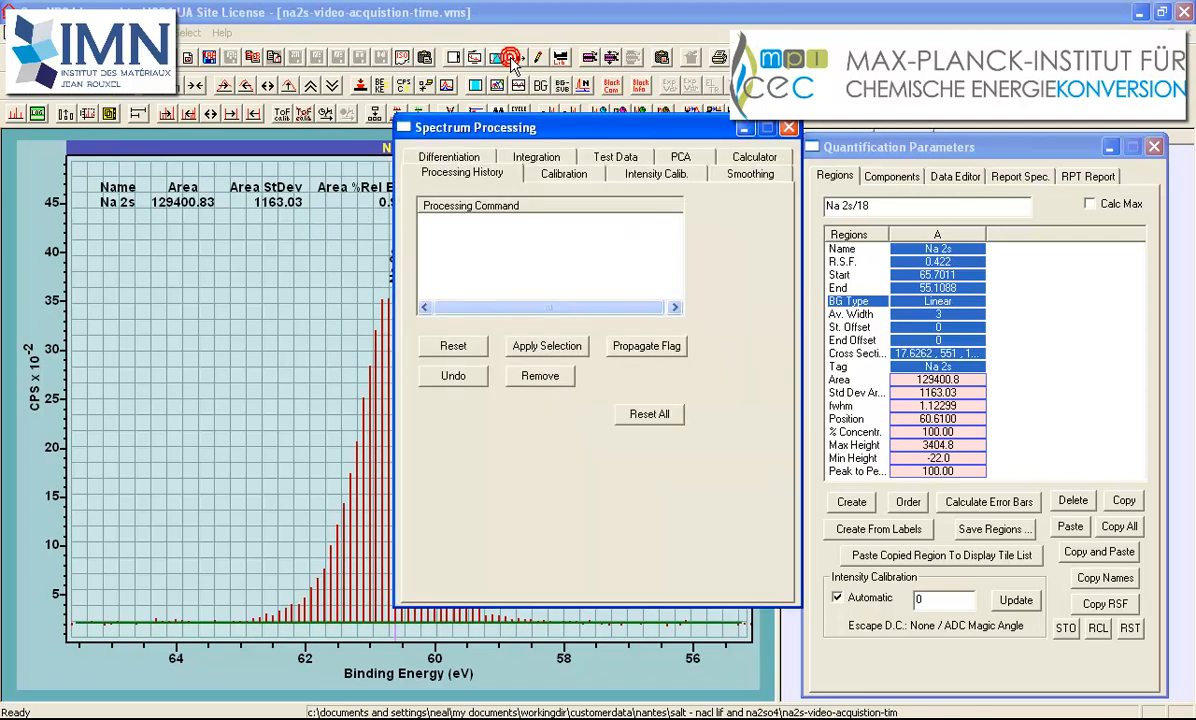
left_click(733, 157)
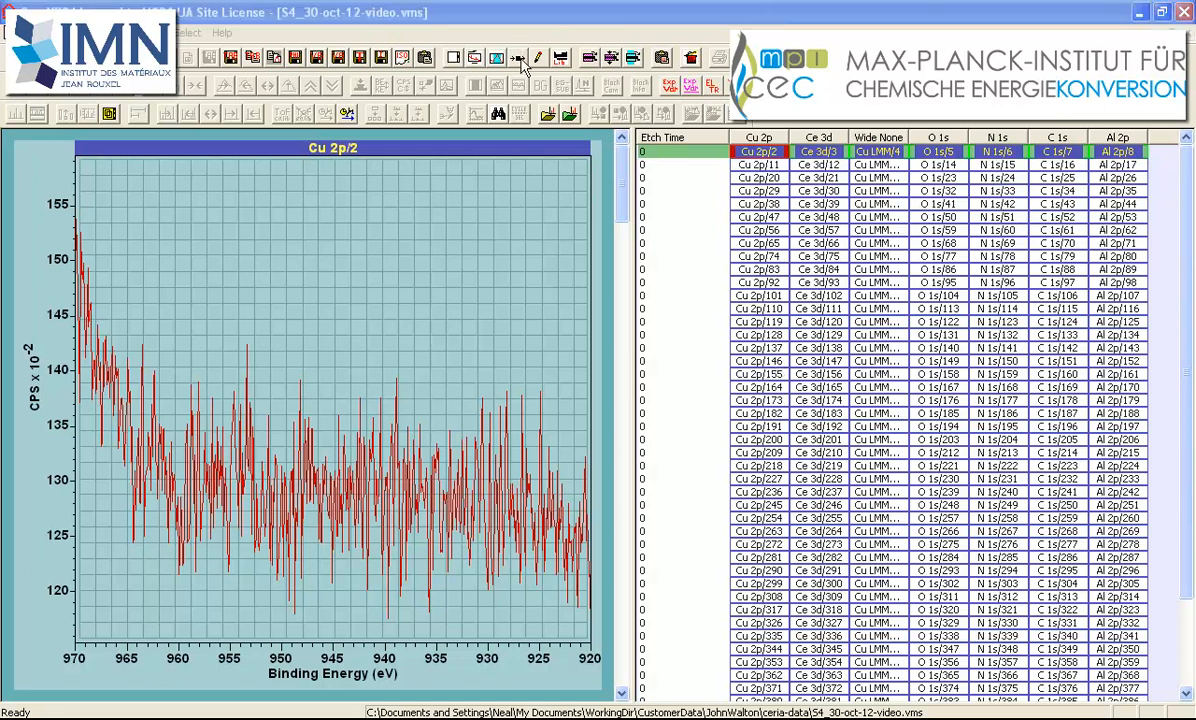
In S4_30-oct-12-video.vms, overlay all the C 1s spectra and generate cumulative spectra from them with the spectrum processing calculator
left_click(490, 57)
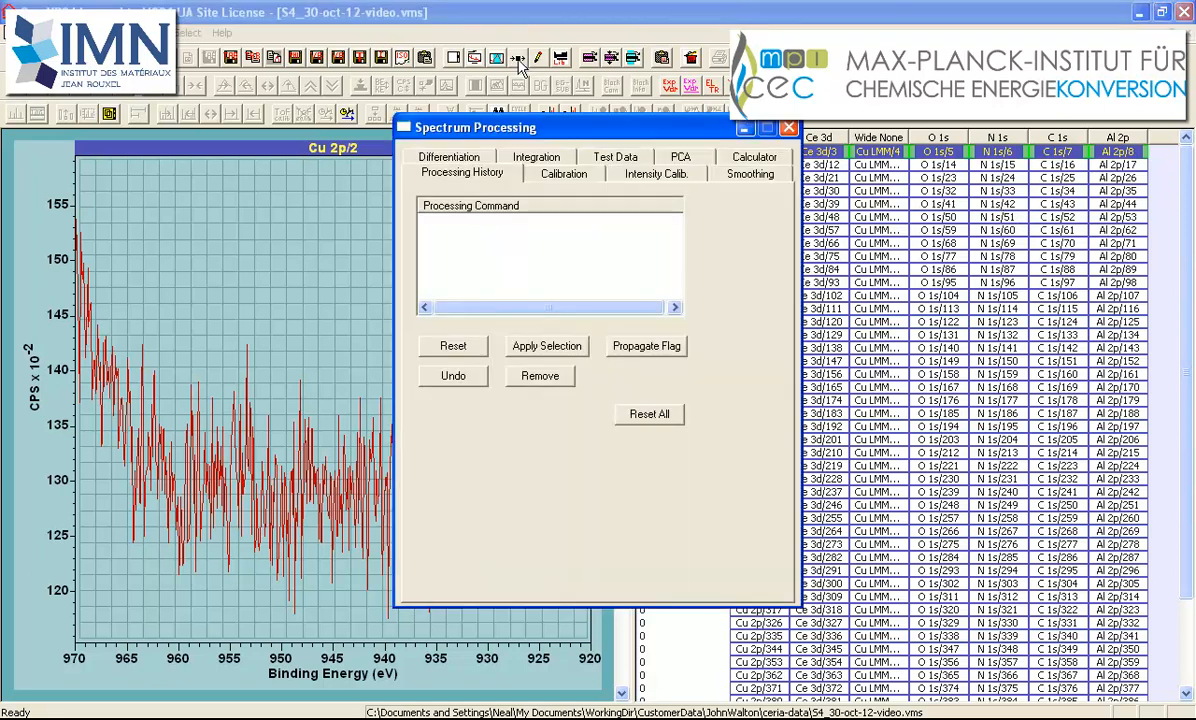
left_click(745, 158)
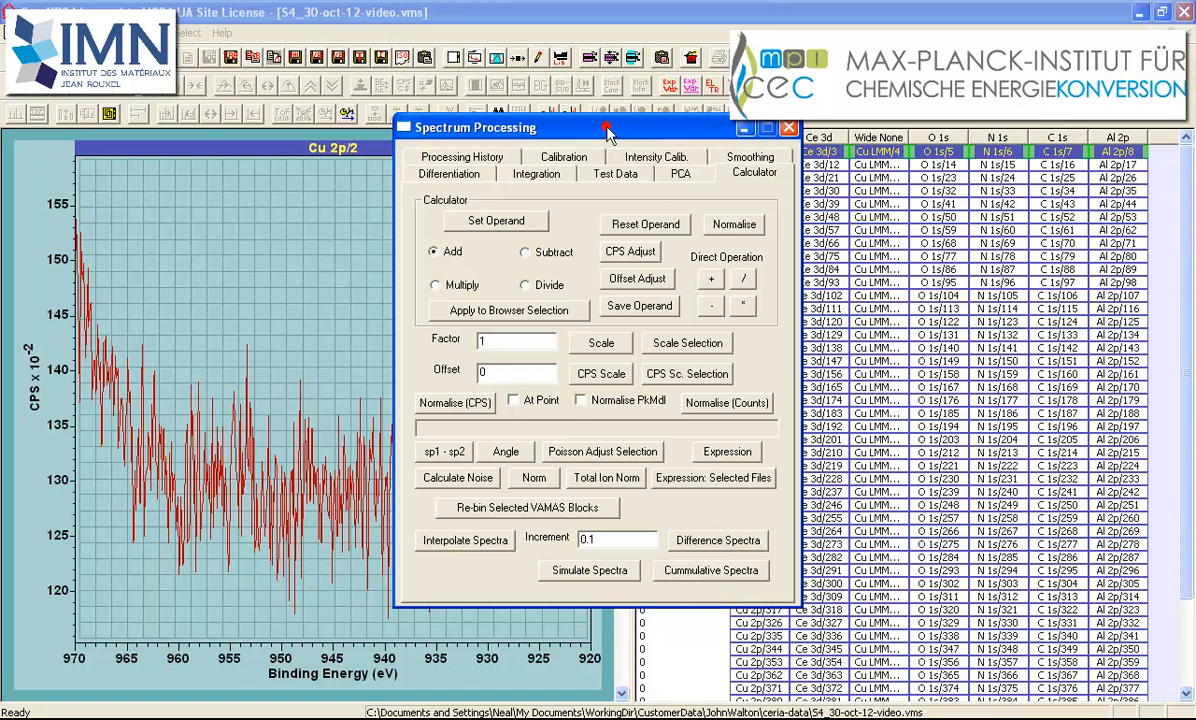
left_click_drag(607, 130, 813, 187)
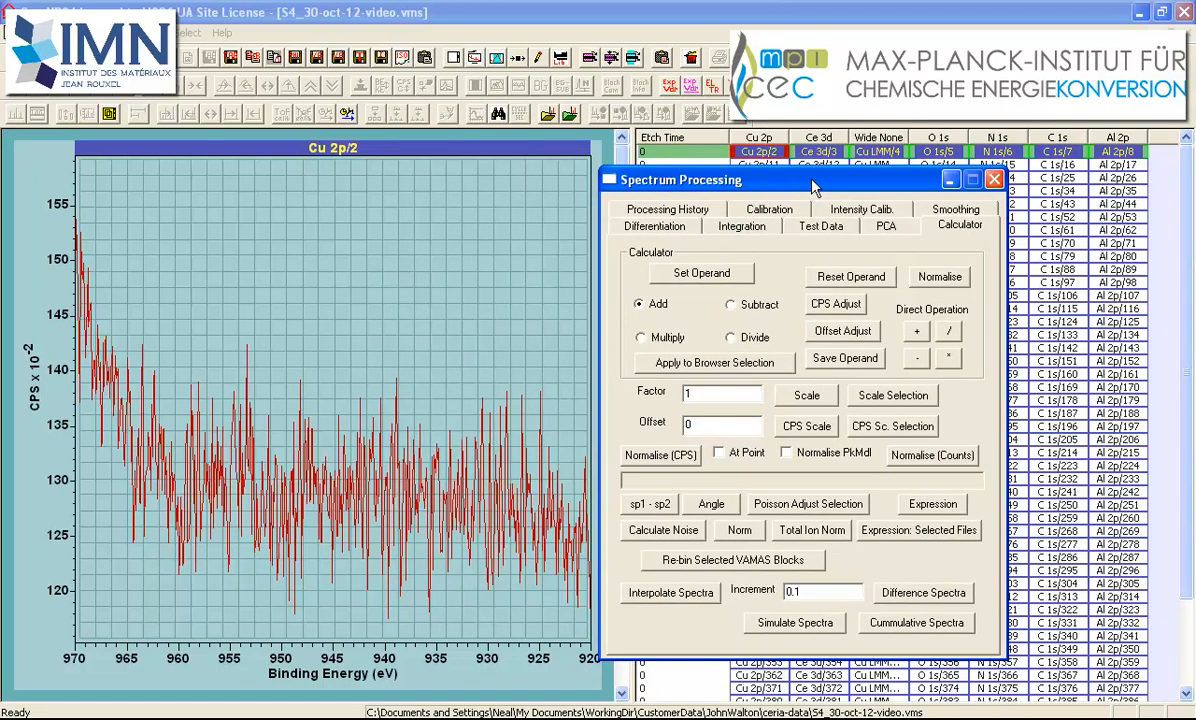
left_click(1060, 140)
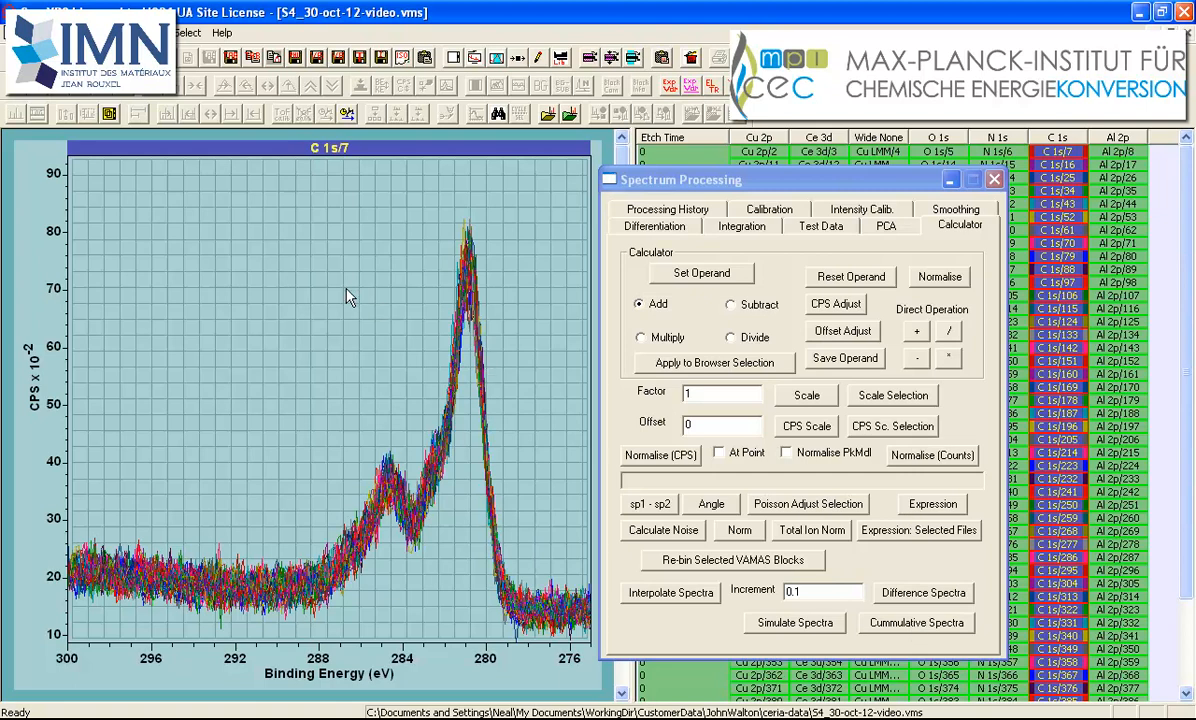
left_click(110, 115)
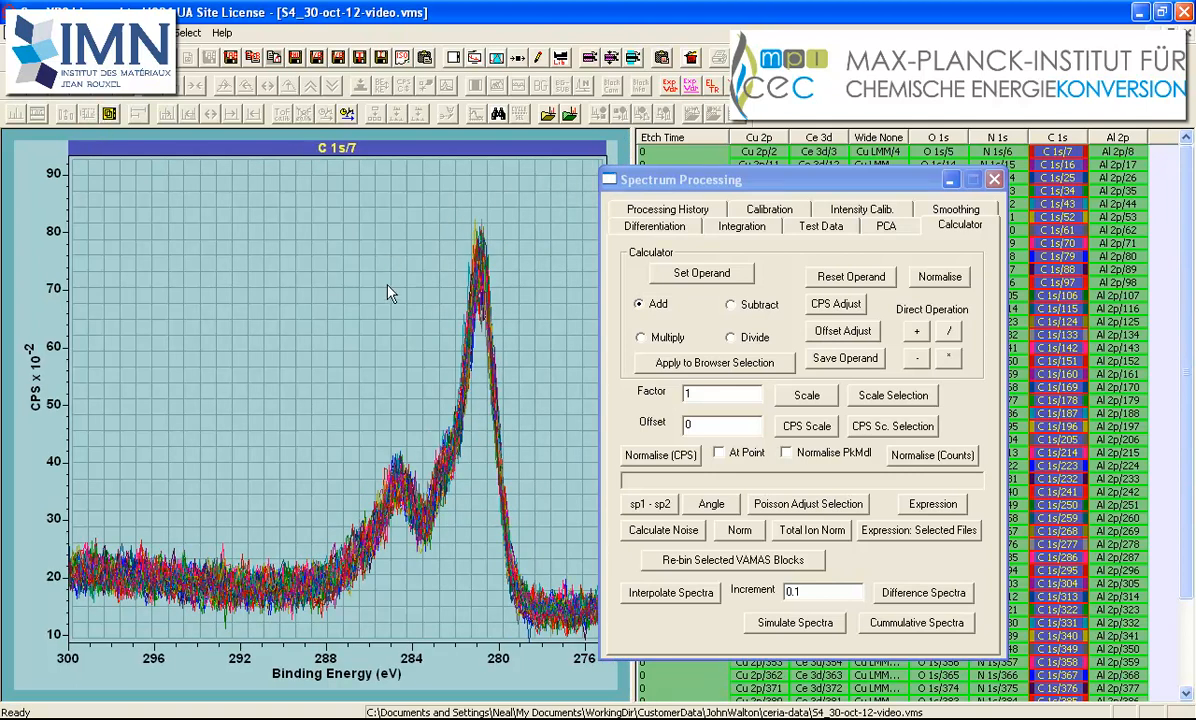
left_click_drag(650, 170, 697, 189)
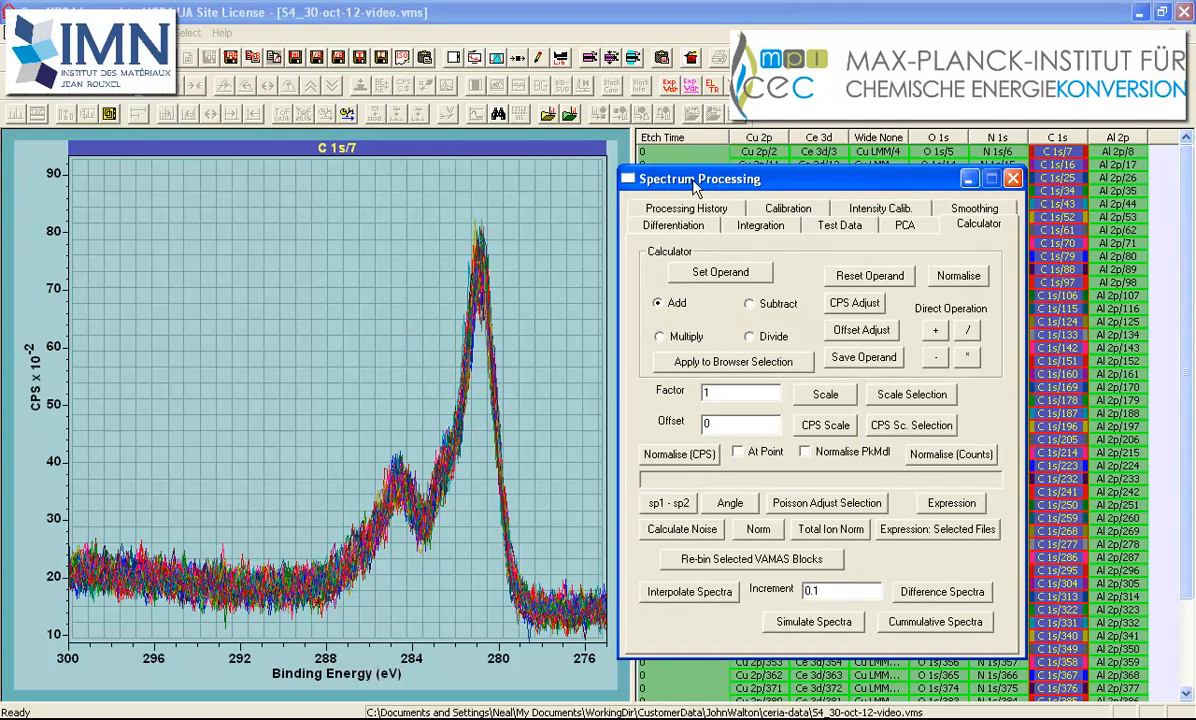
left_click(928, 624)
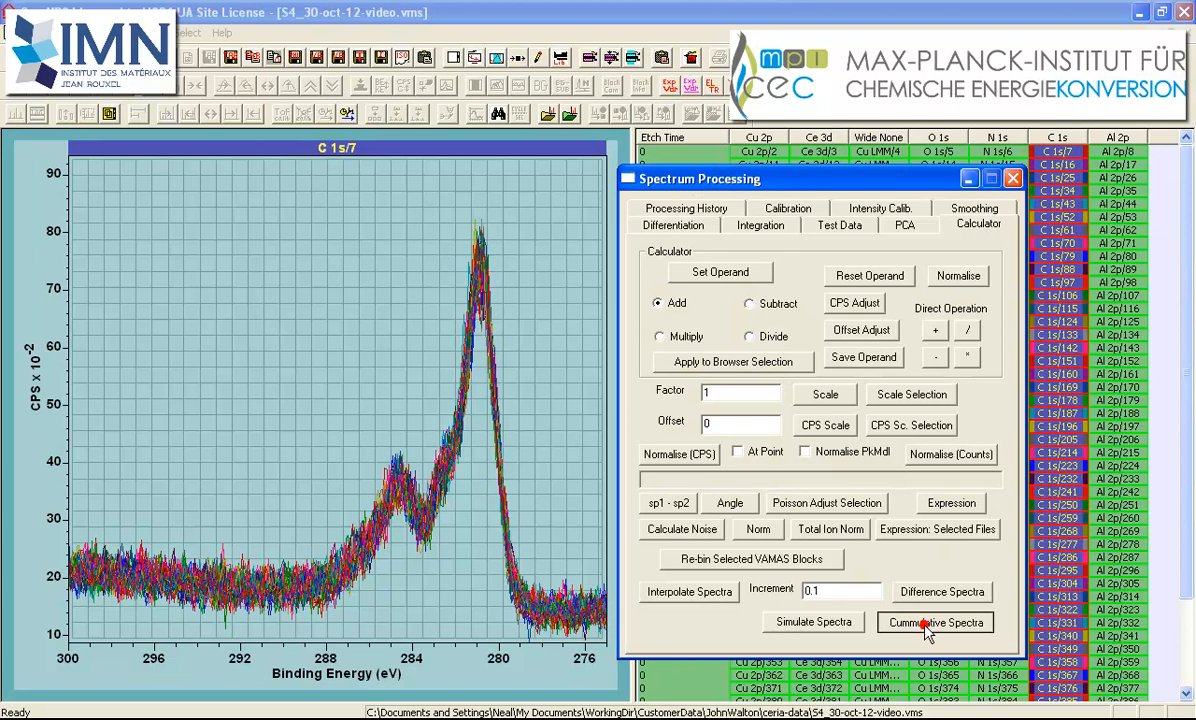
Move the Spectrum Processing window aside, enlarge the spectrum list area and widen the Acquisition Time column to show its full heading
left_click_drag(727, 178, 910, 230)
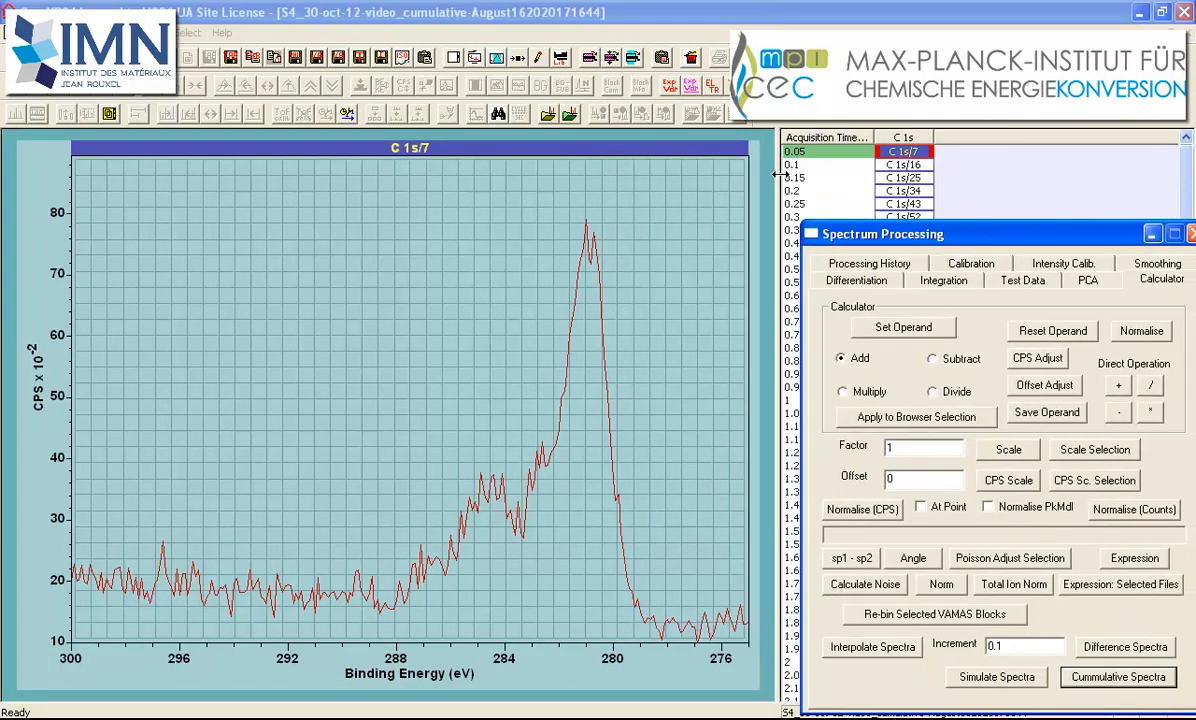
left_click_drag(770, 179, 600, 182)
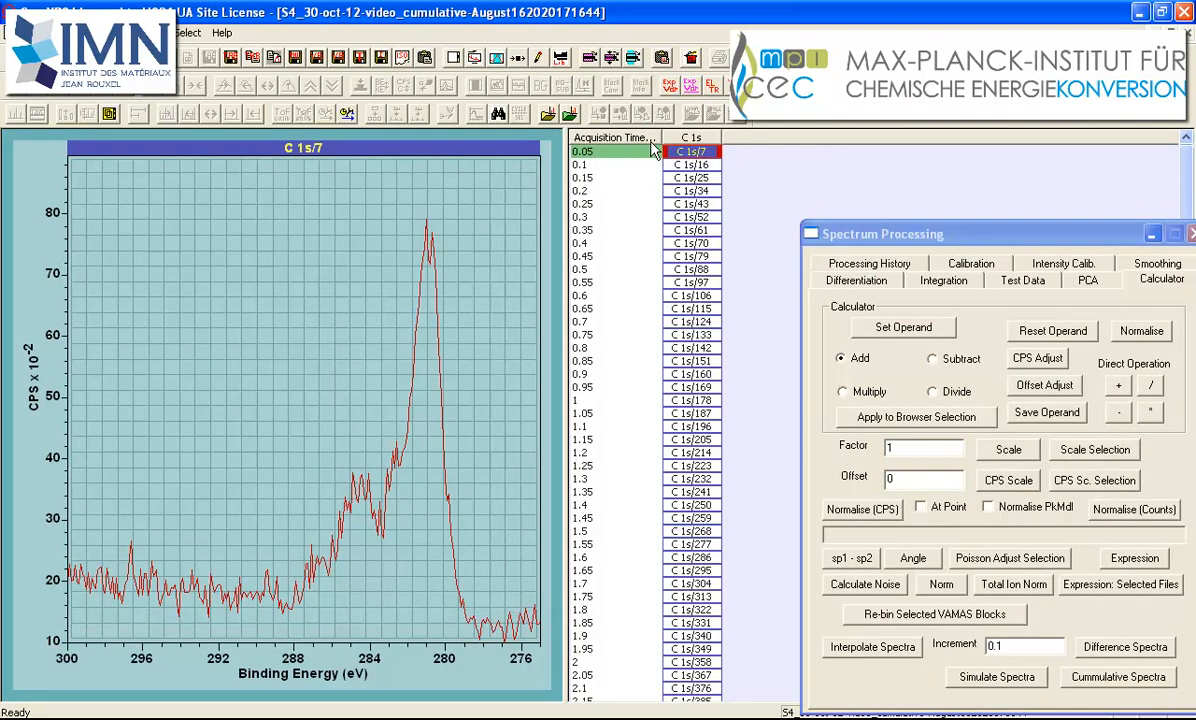
left_click_drag(656, 137, 697, 137)
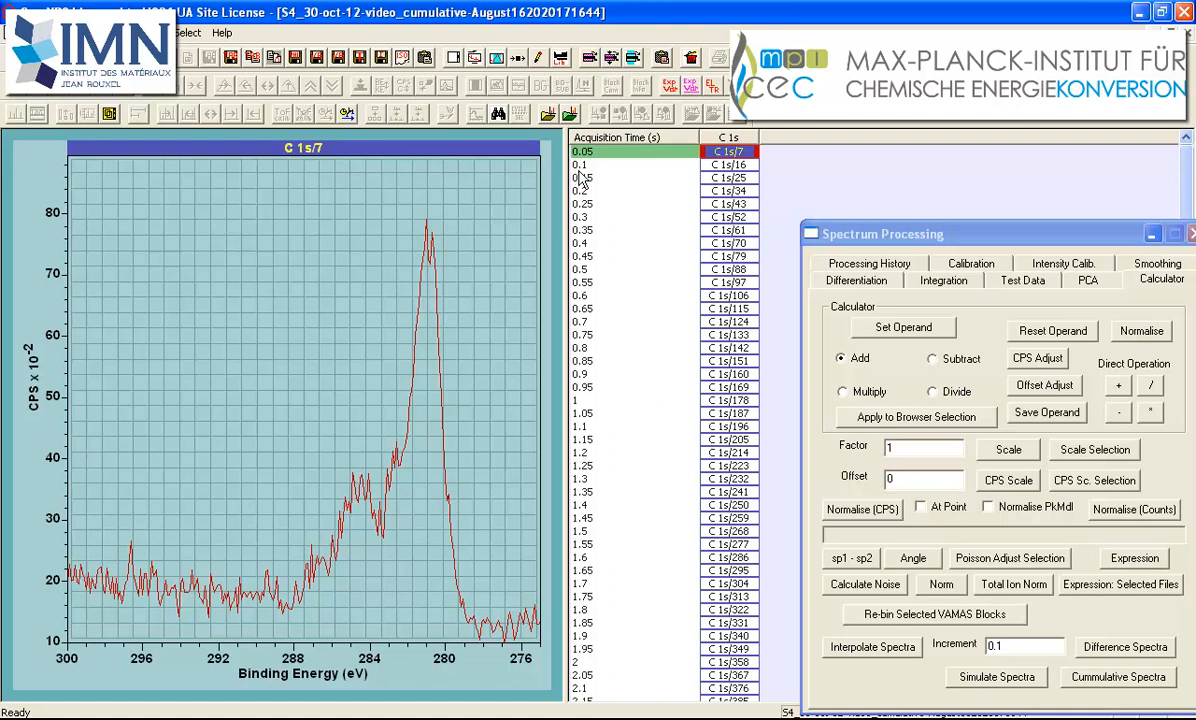
Step through the cumulative C 1s spectra from 0.1 s to 2.5 s acquisition time to examine how the noise changes
left_click(735, 166)
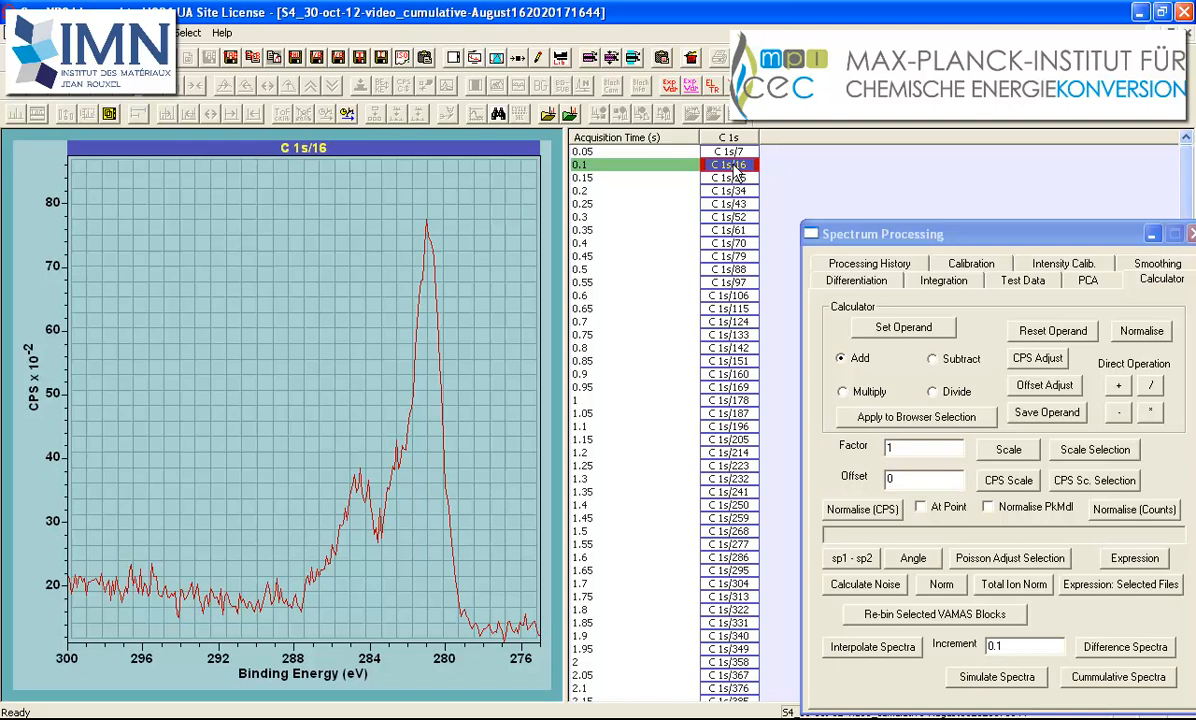
key("Down")
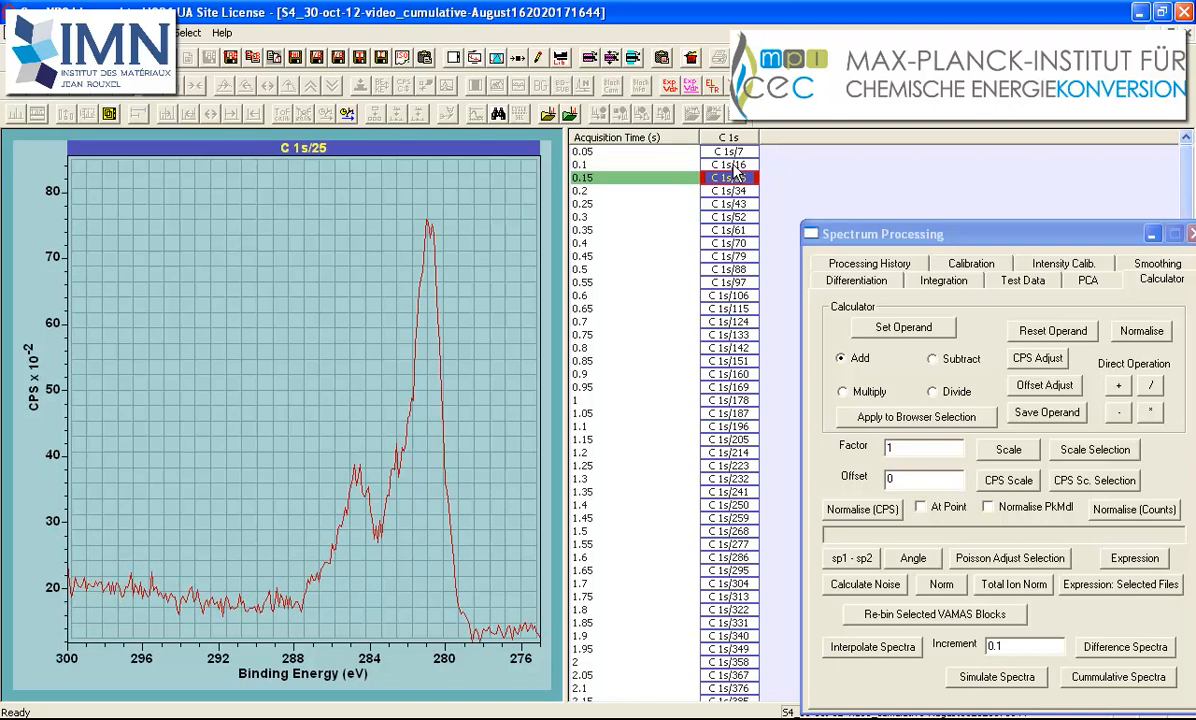
key("Down")
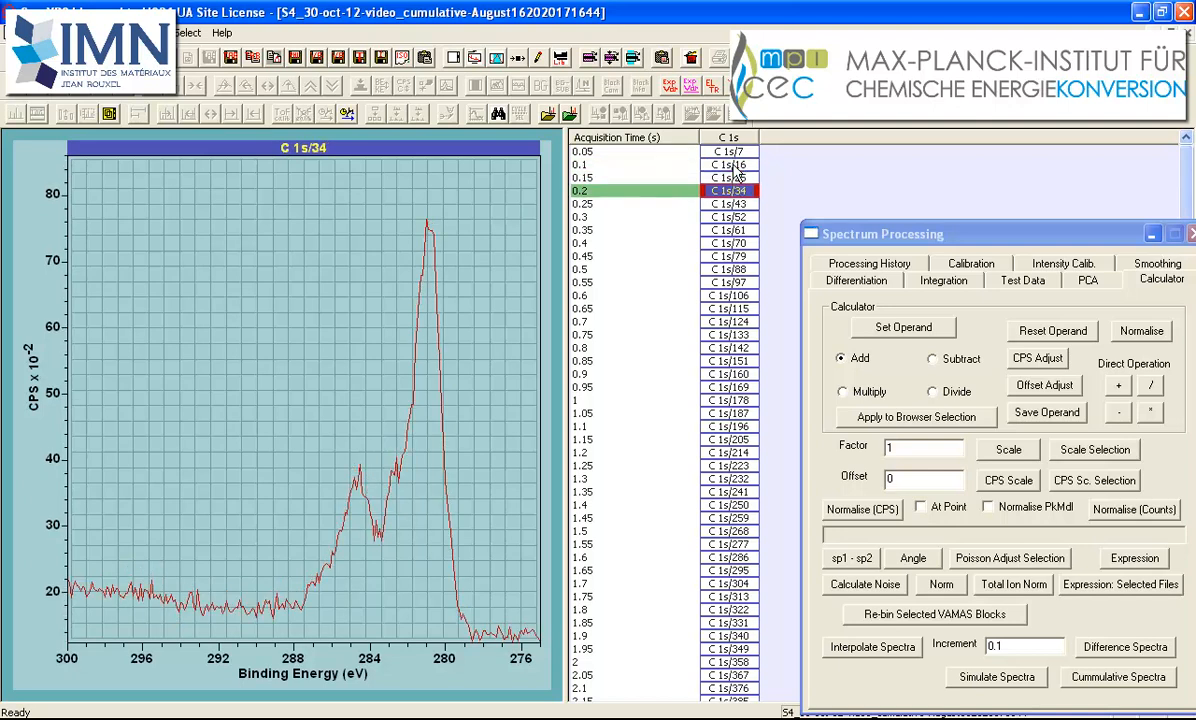
key("Down")
key("Down")
key("Down")
key("Down")
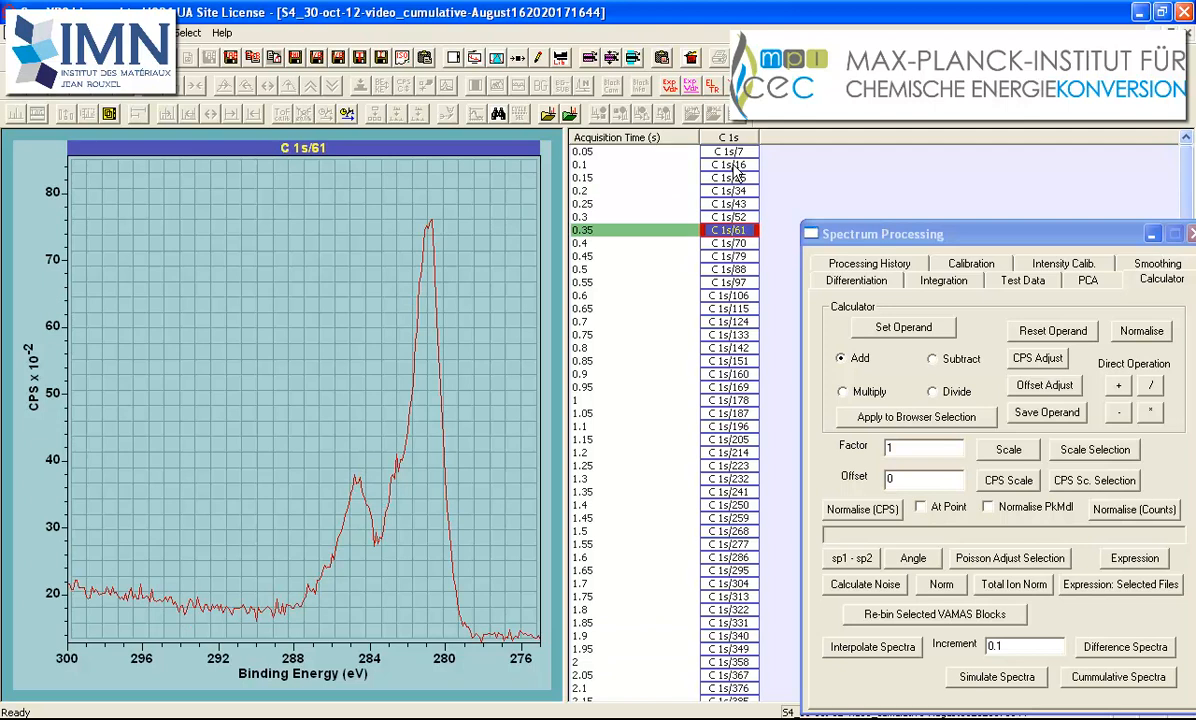
key("Down")
key("Down")
key("Down")
key("Down")
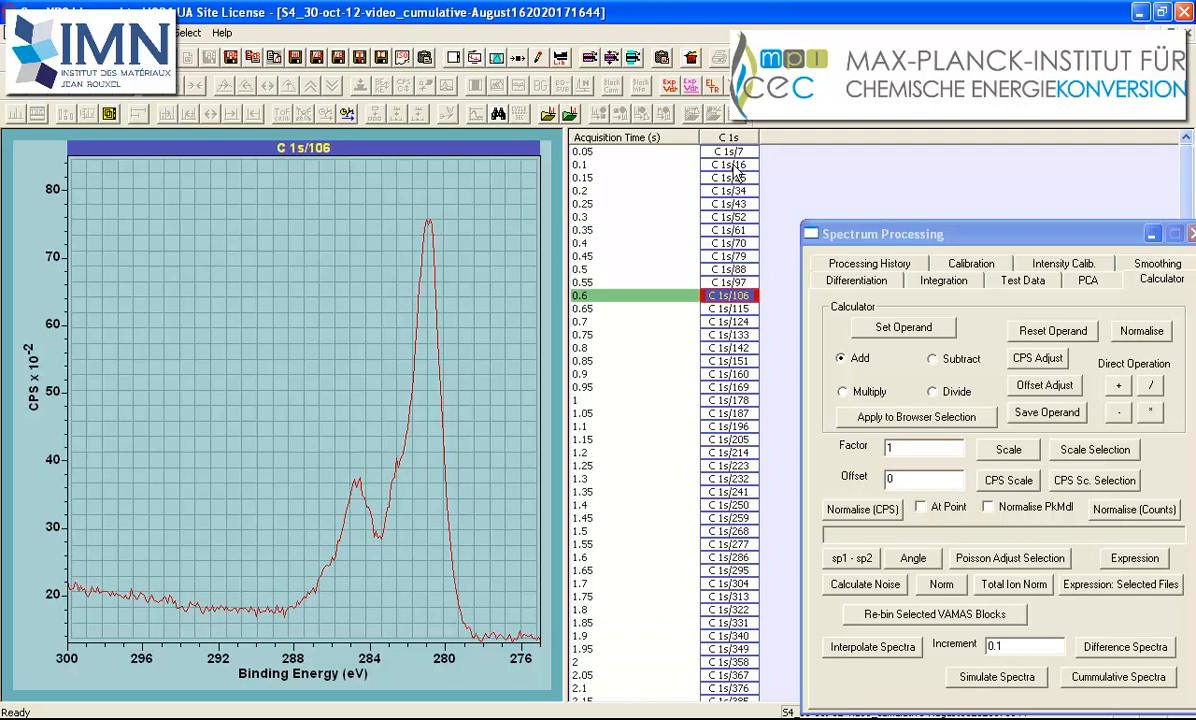
key("Down")
key("Down")
key("Down")
key("Down")
key("Down")
key("Down")
key("Down")
key("Down")
key("Down")
key("Down")
key("Down")
key("Down")
key("Down")
key("Down")
key("Down")
key("Down")
key("Down")
key("Down")
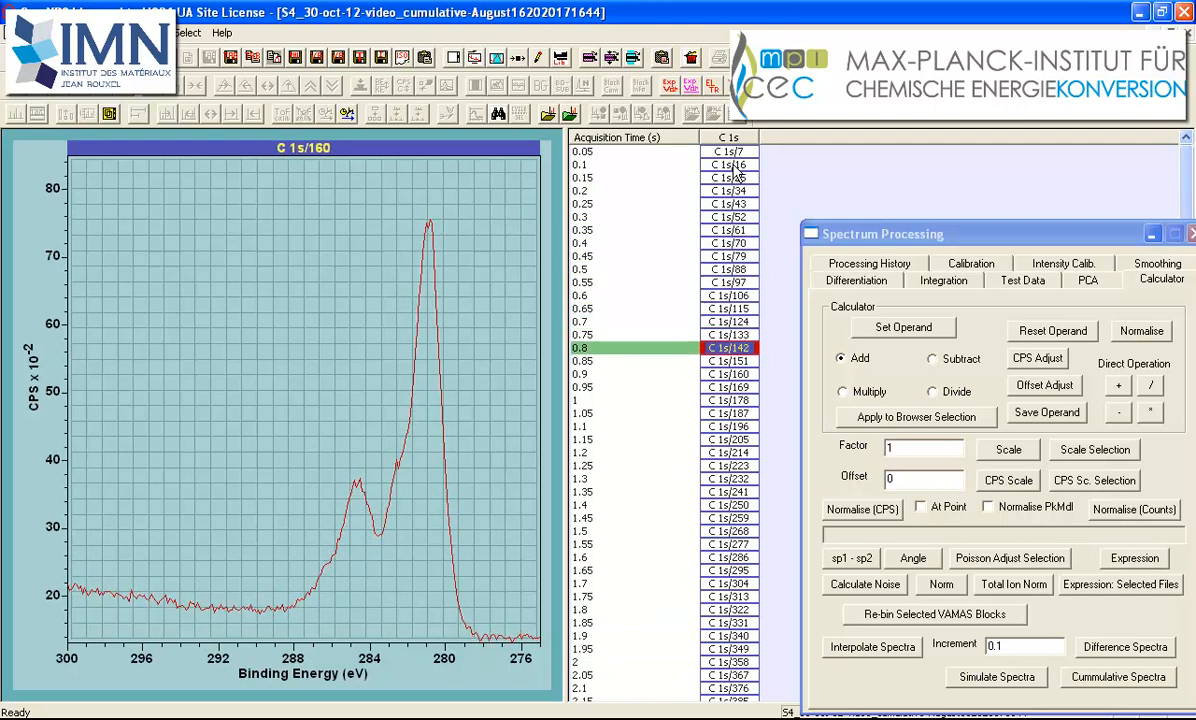
key("Down")
key("Down")
key("Down")
key("Down")
key("Down")
key("Down")
key("Down")
key("Down")
key("Down")
key("Down")
key("Down")
key("Down")
key("Down")
key("Down")
key("Down")
key("Down")
key("Down")
key("Down")
key("Down")
key("Down")
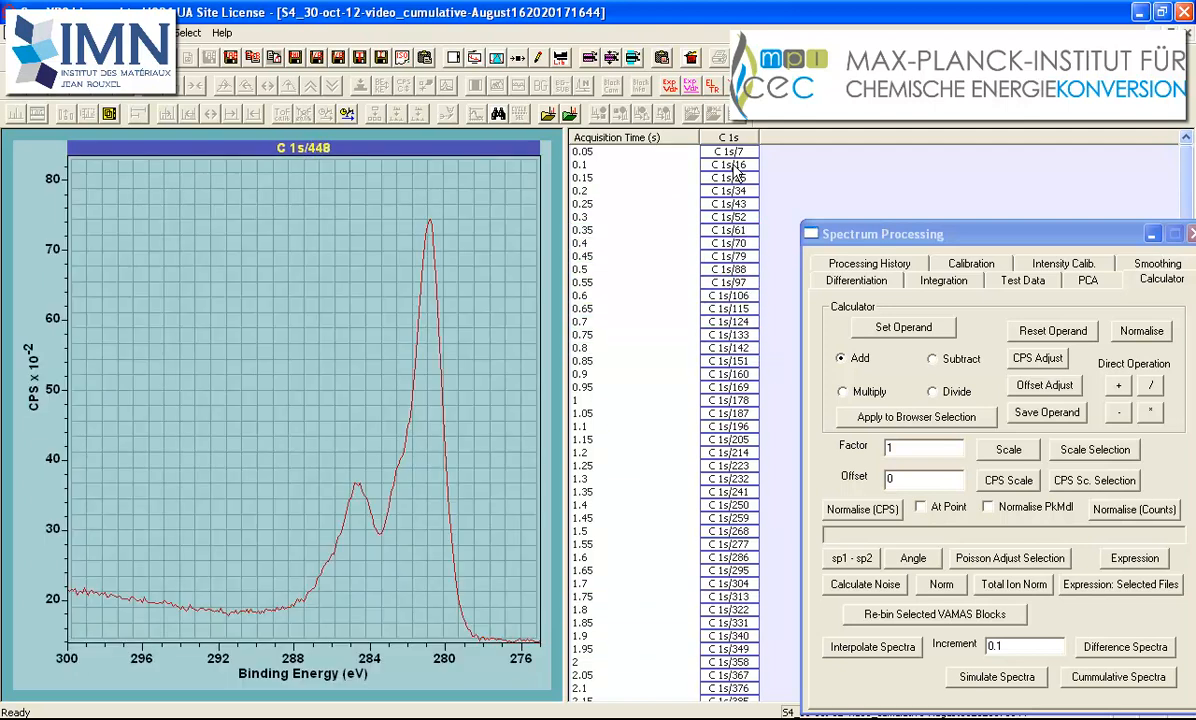
key("Down")
key("Down")
key("Down")
key("Down")
key("Down")
key("Down")
key("Down")
key("Down")
key("Down")
key("Down")
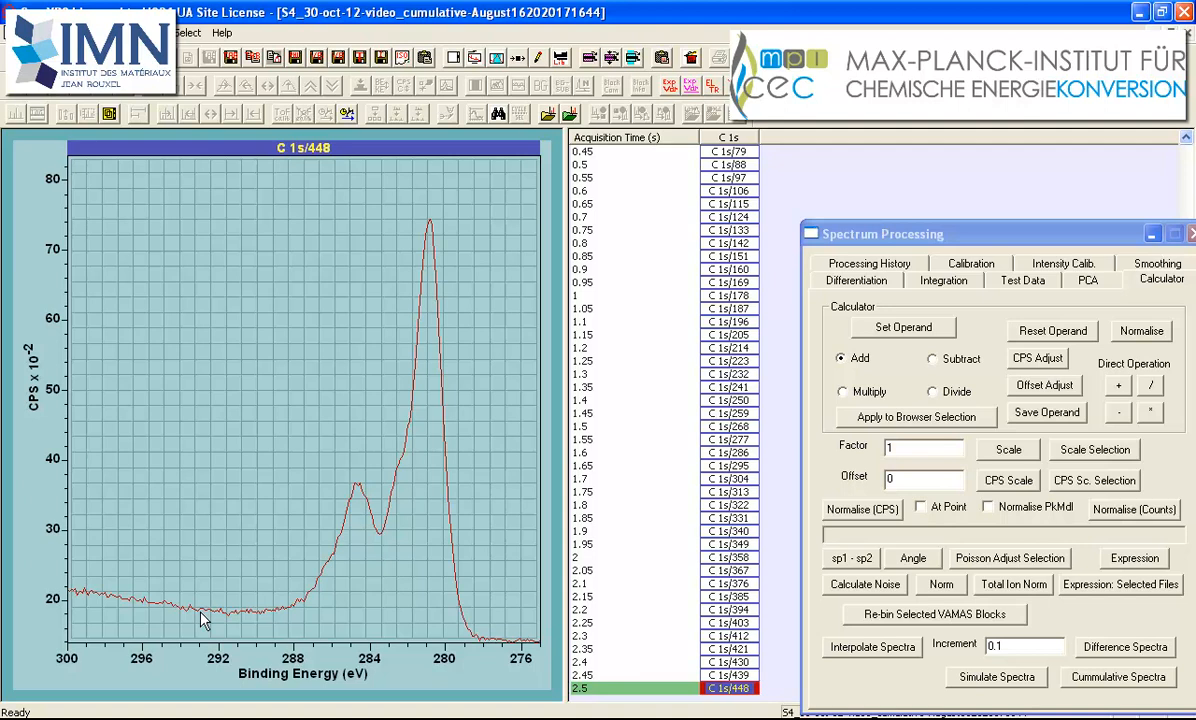
Select all cumulative C 1s spectra and create a region on the 2.5 s spectrum, starting at about 291.5 eV
left_click(727, 140)
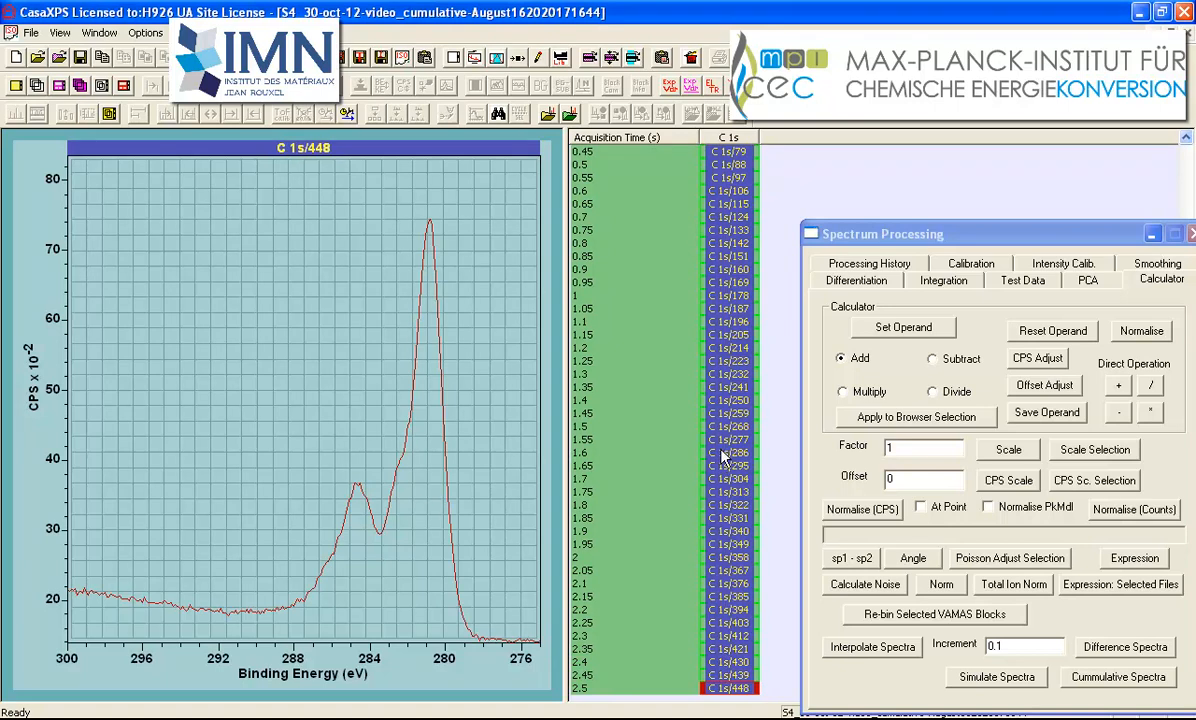
left_click(494, 57)
left_click_drag(512, 92, 873, 128)
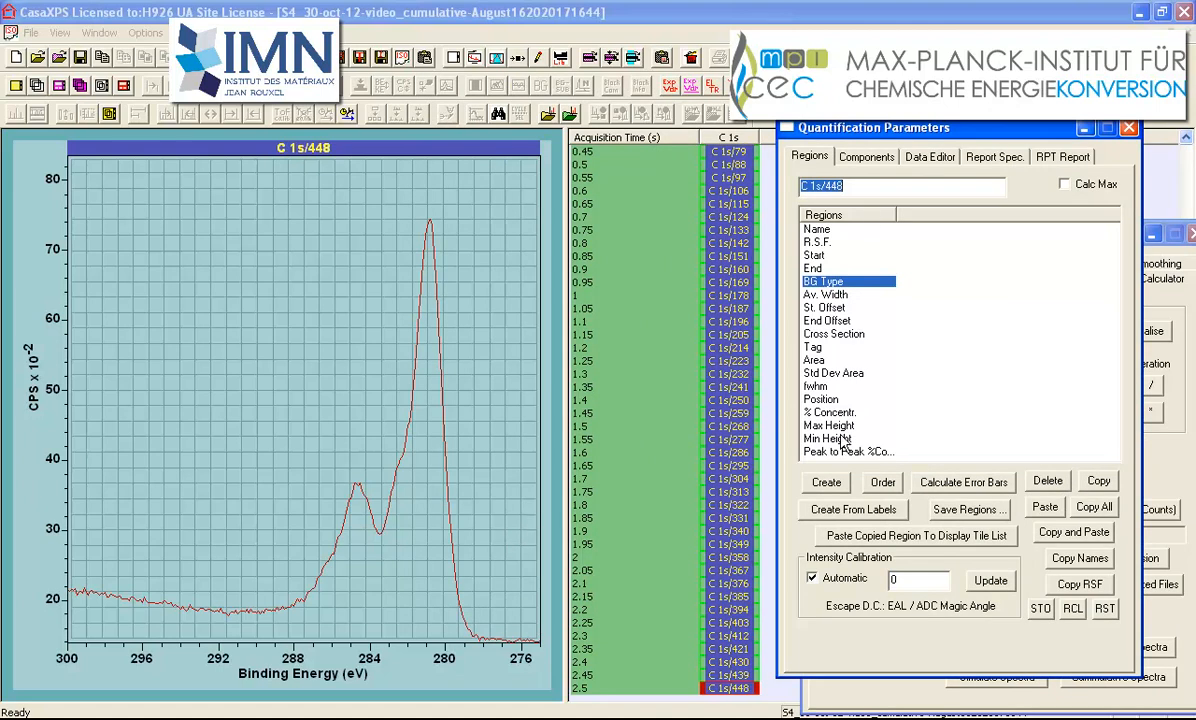
left_click(826, 482)
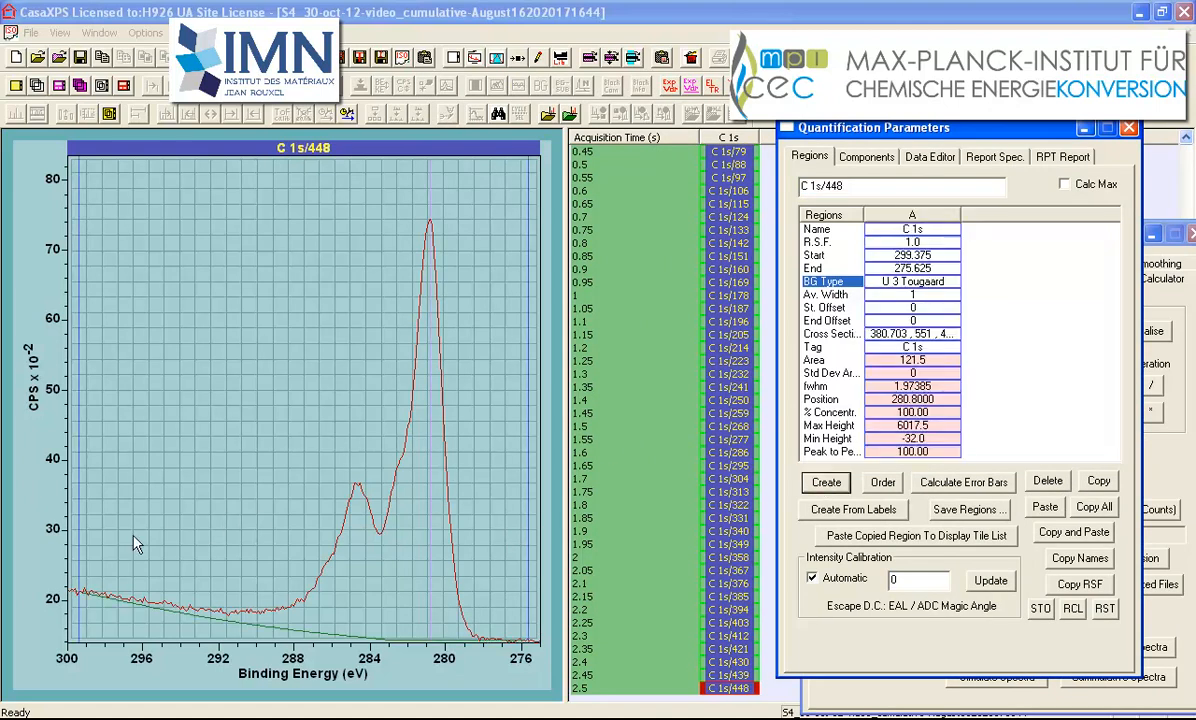
left_click_drag(137, 545, 228, 491)
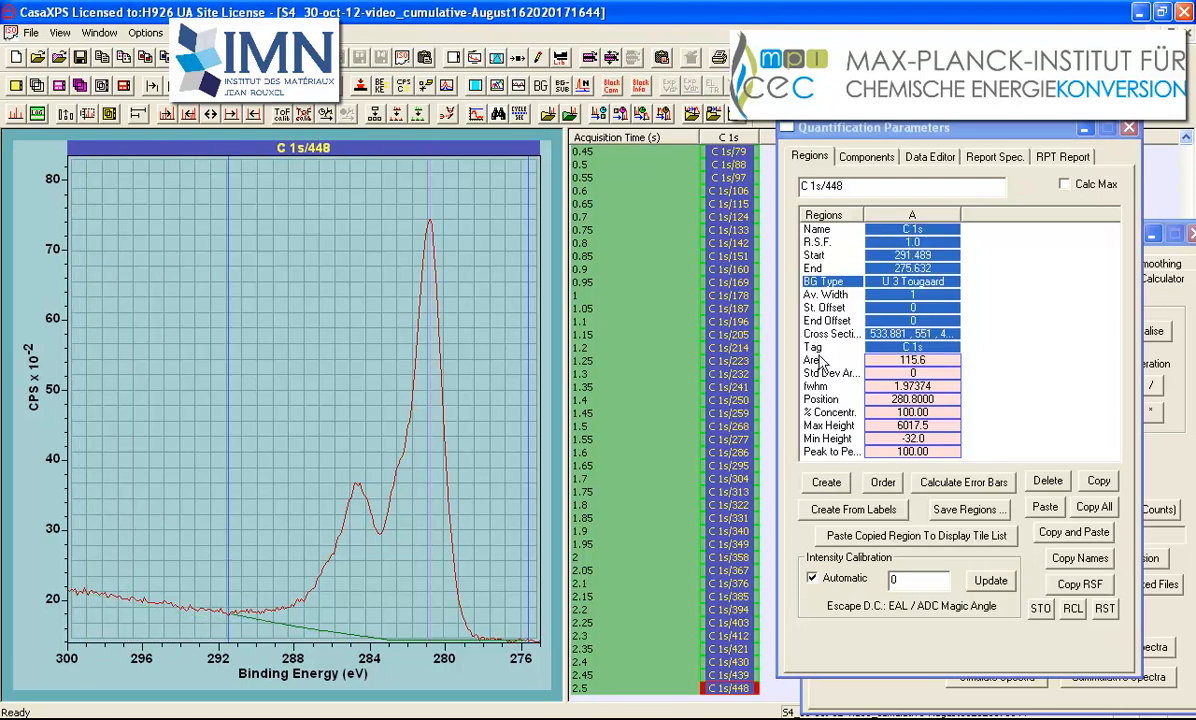
Set the C 1s region's background type to Offset Shirley and its cross section to 0, 0, 0.1, 3
left_click(915, 281)
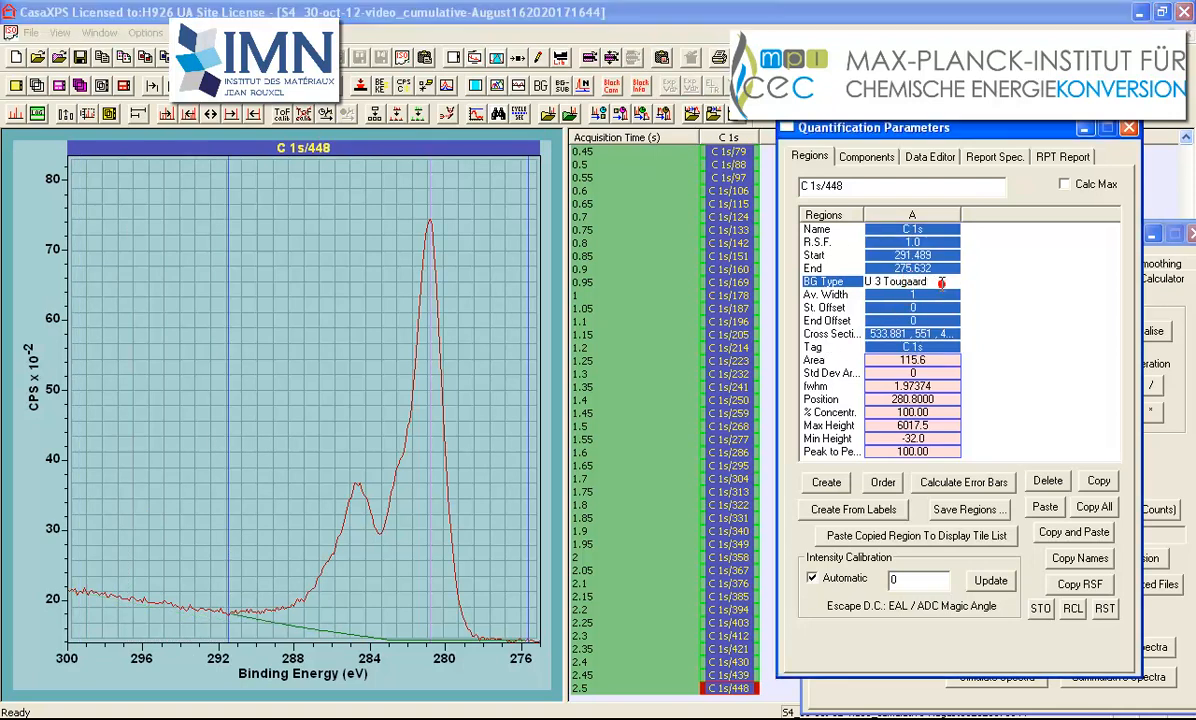
left_click_drag(941, 283, 806, 290)
type("os")
key("Return")
key("Return")
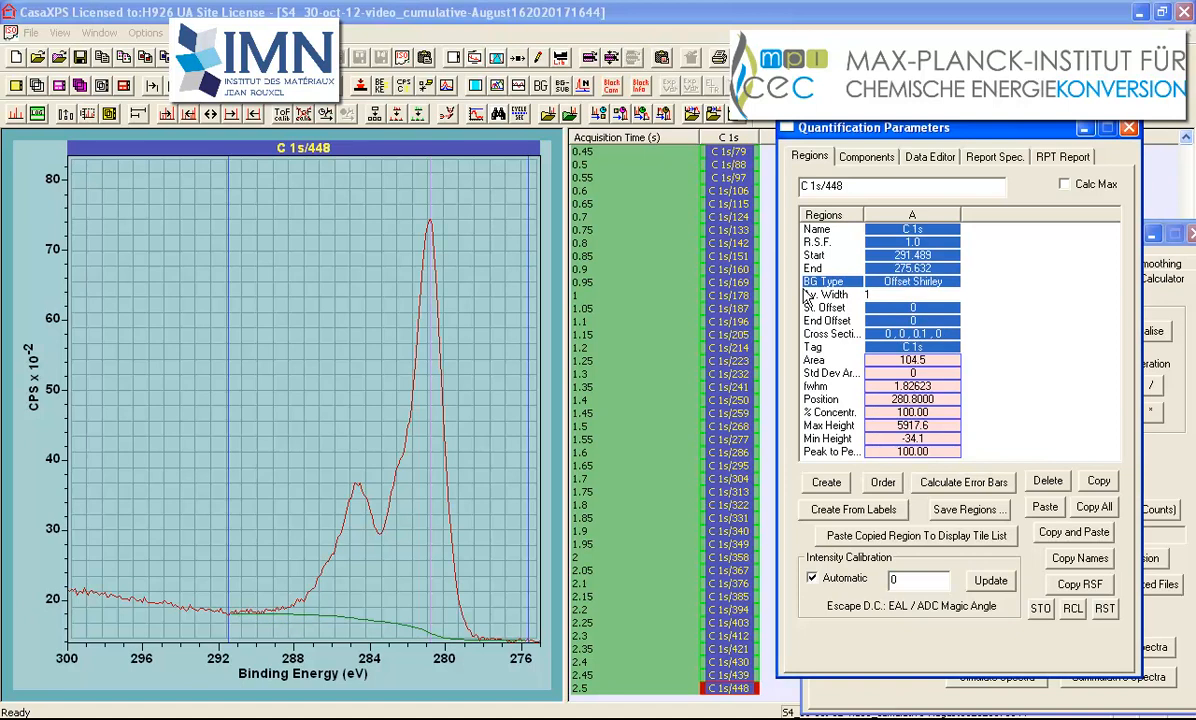
left_click(929, 337)
key("BackSpace")
type("3")
key("Return")
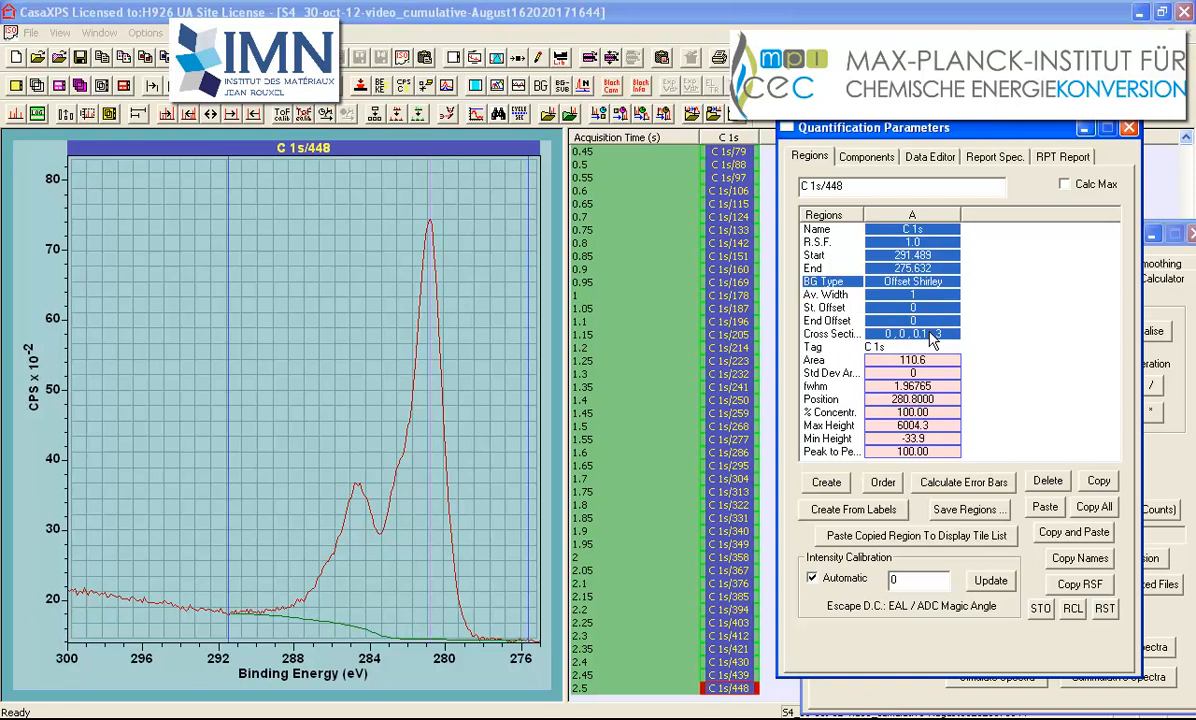
Set the C 1s region's averaging width to 0
left_click(911, 284)
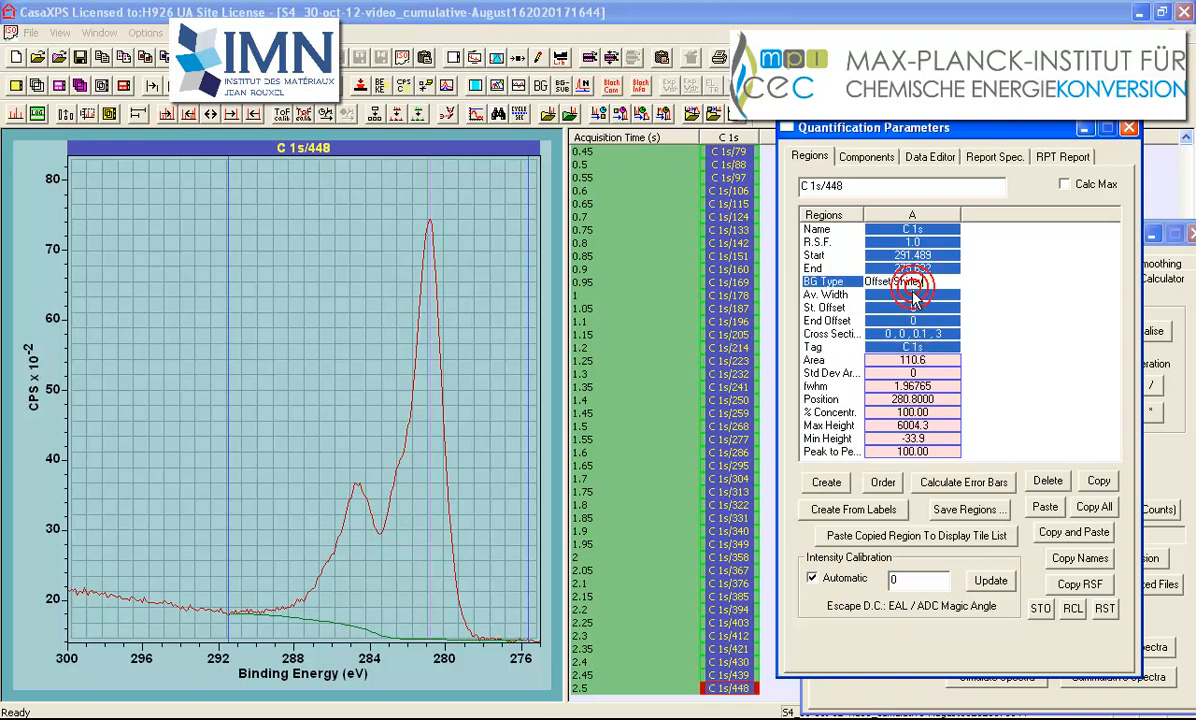
key("Return")
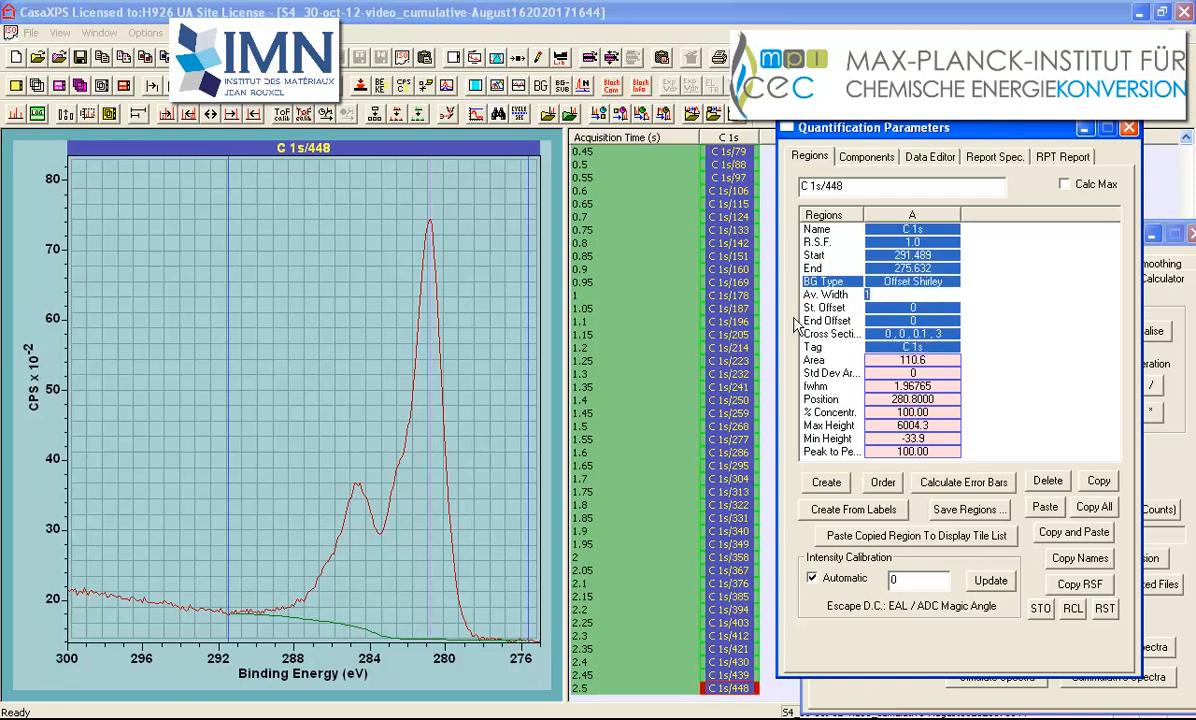
type("0")
key("Return")
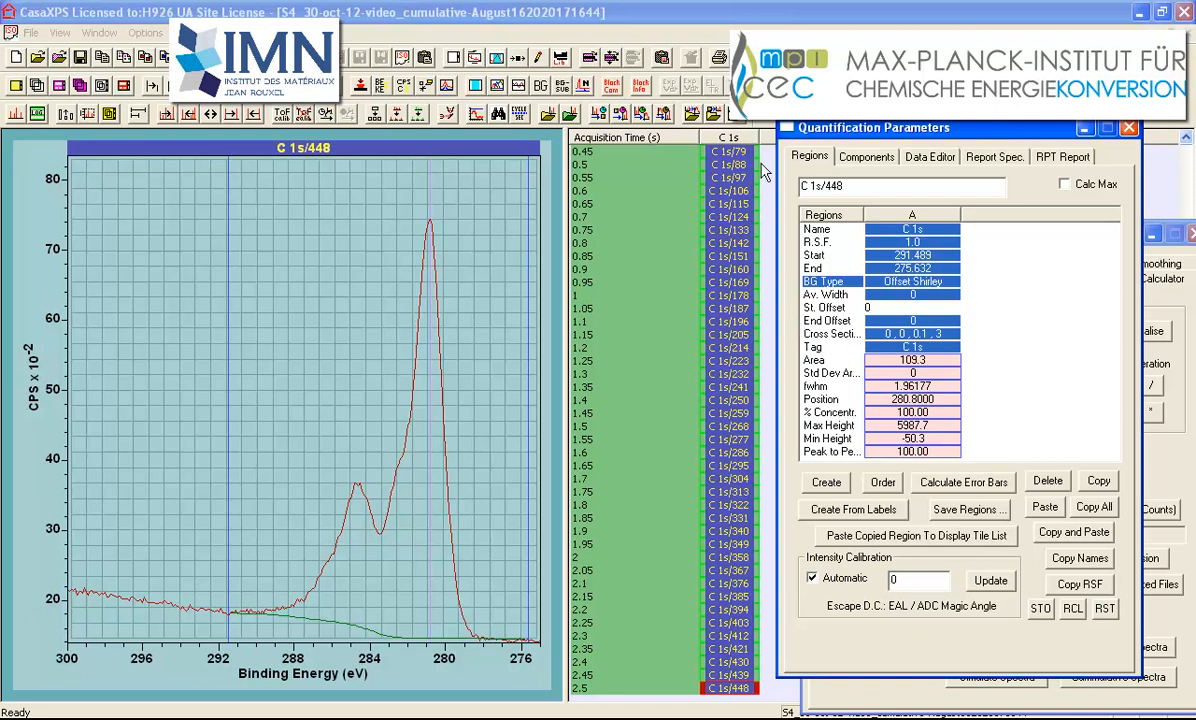
Propagate the C 1s region to all selected cumulative spectra and overlay them in one plot
right_click(186, 322)
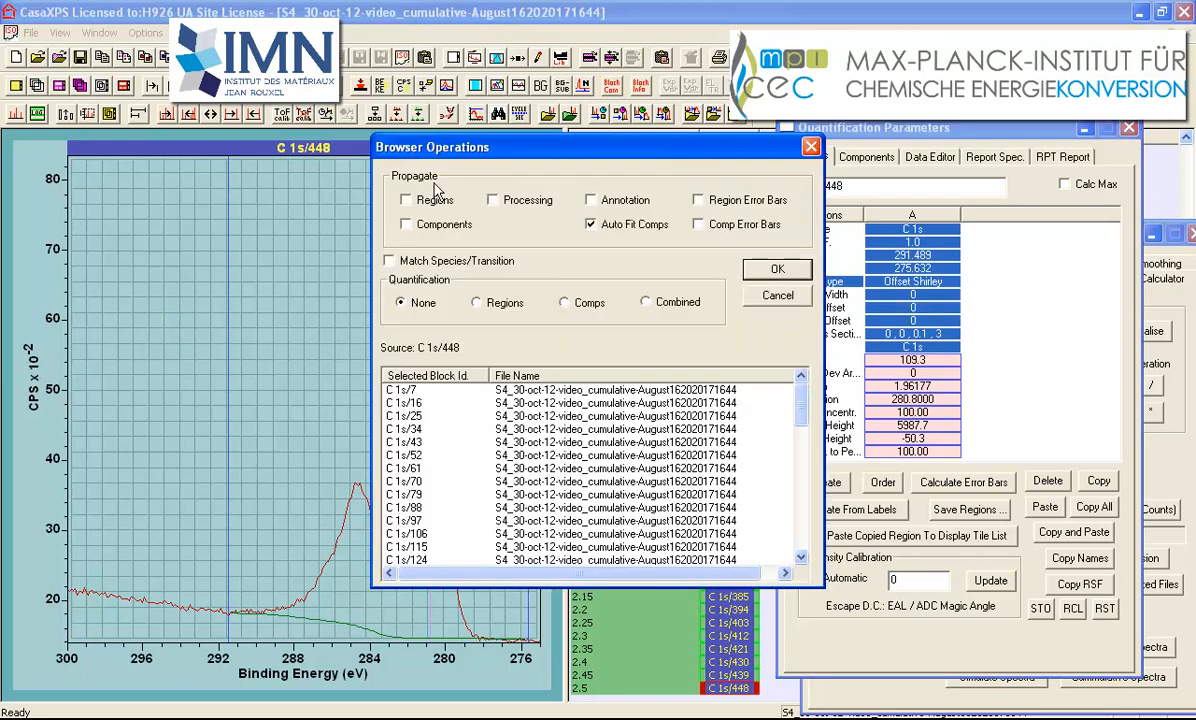
left_click(406, 200)
left_click(773, 268)
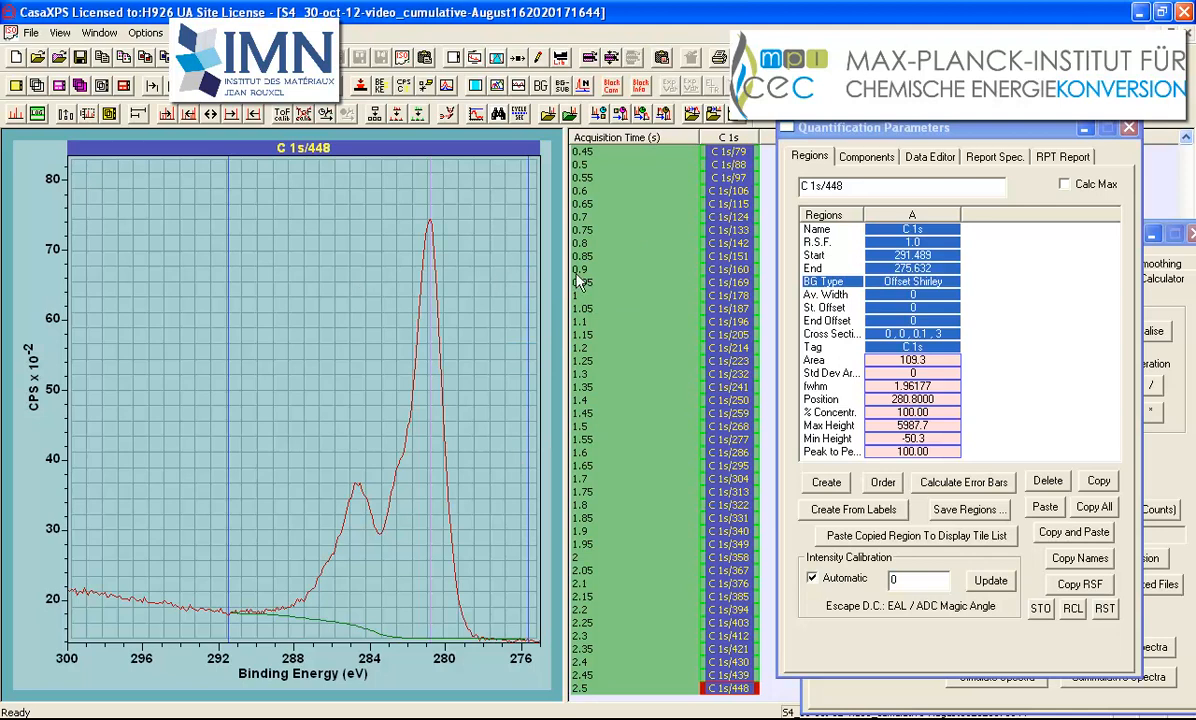
left_click(39, 86)
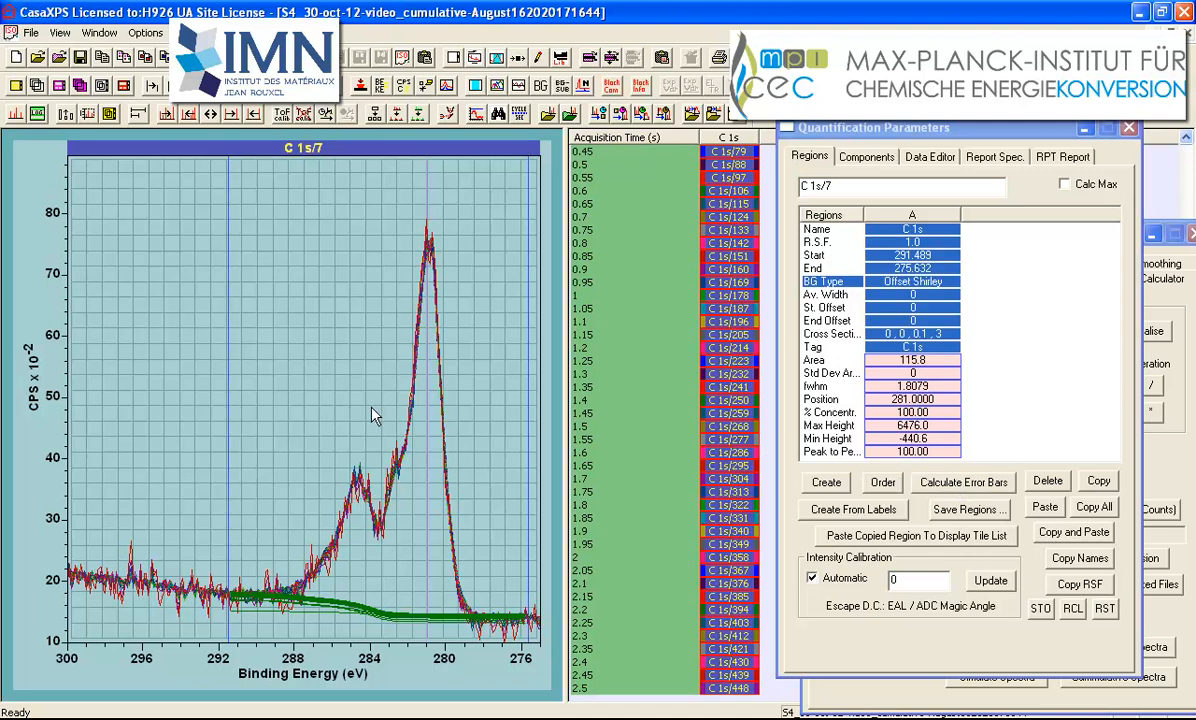
Calculate region error bars for all the overlaid spectra, with region propagation and automatic component fitting turned off
right_click(268, 373)
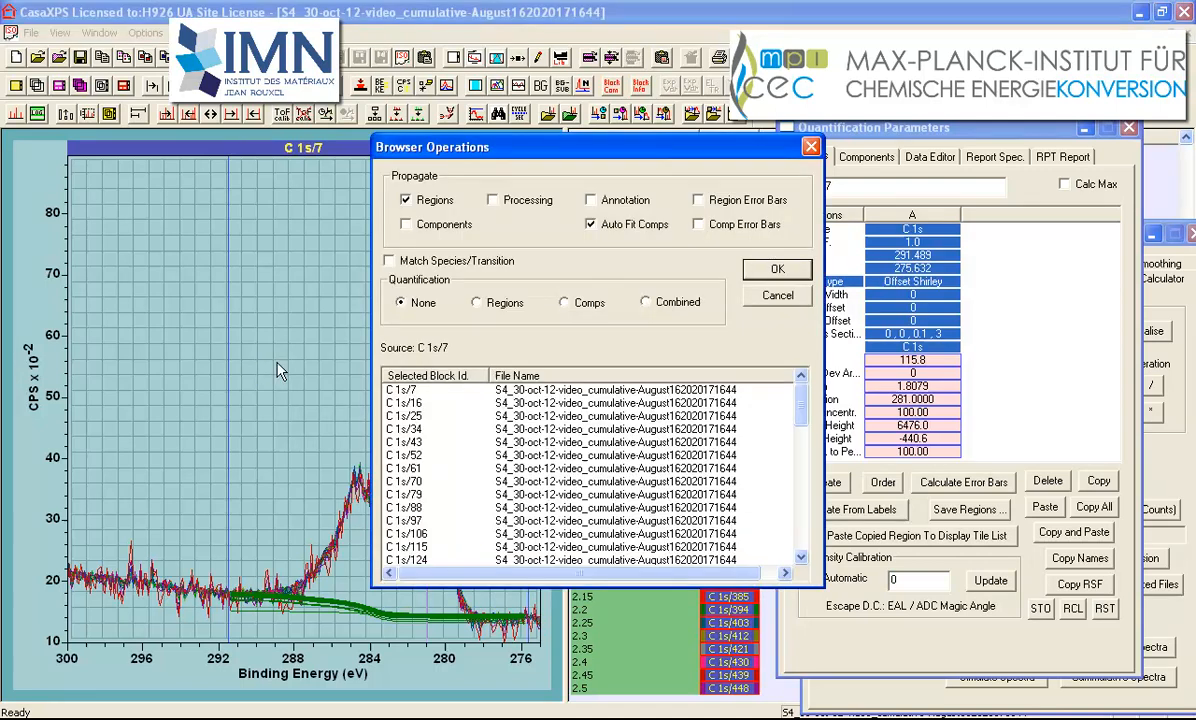
left_click(406, 201)
left_click(590, 225)
left_click(698, 202)
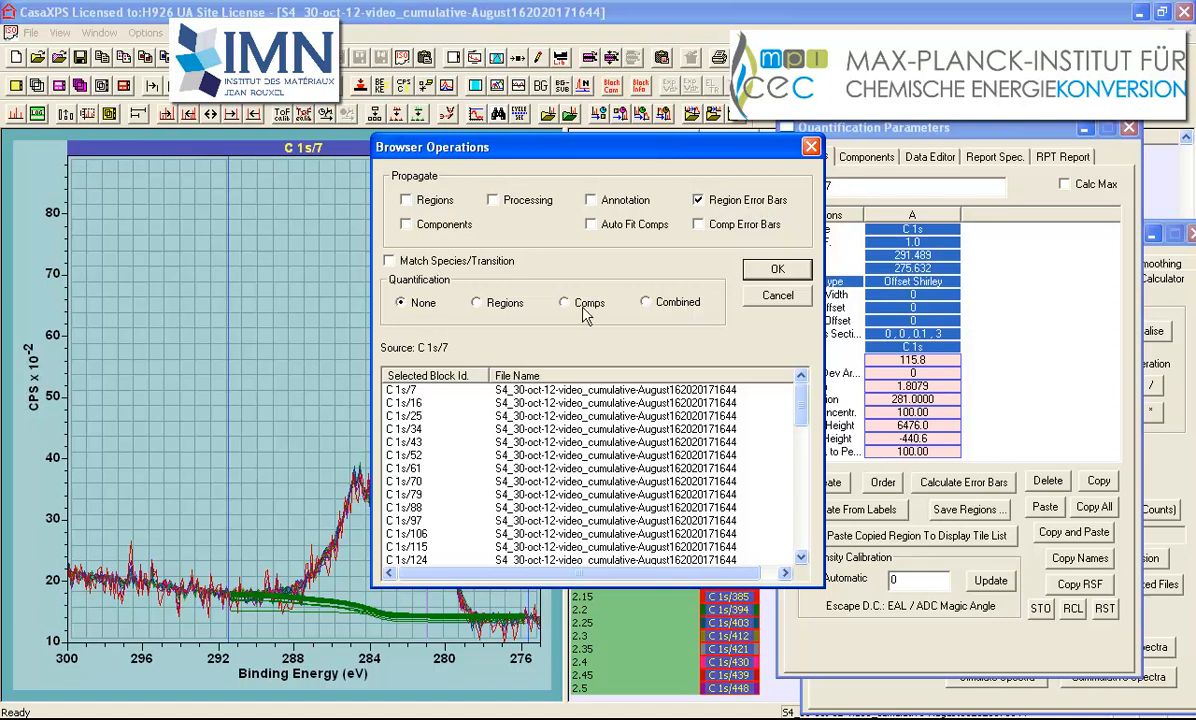
left_click(778, 271)
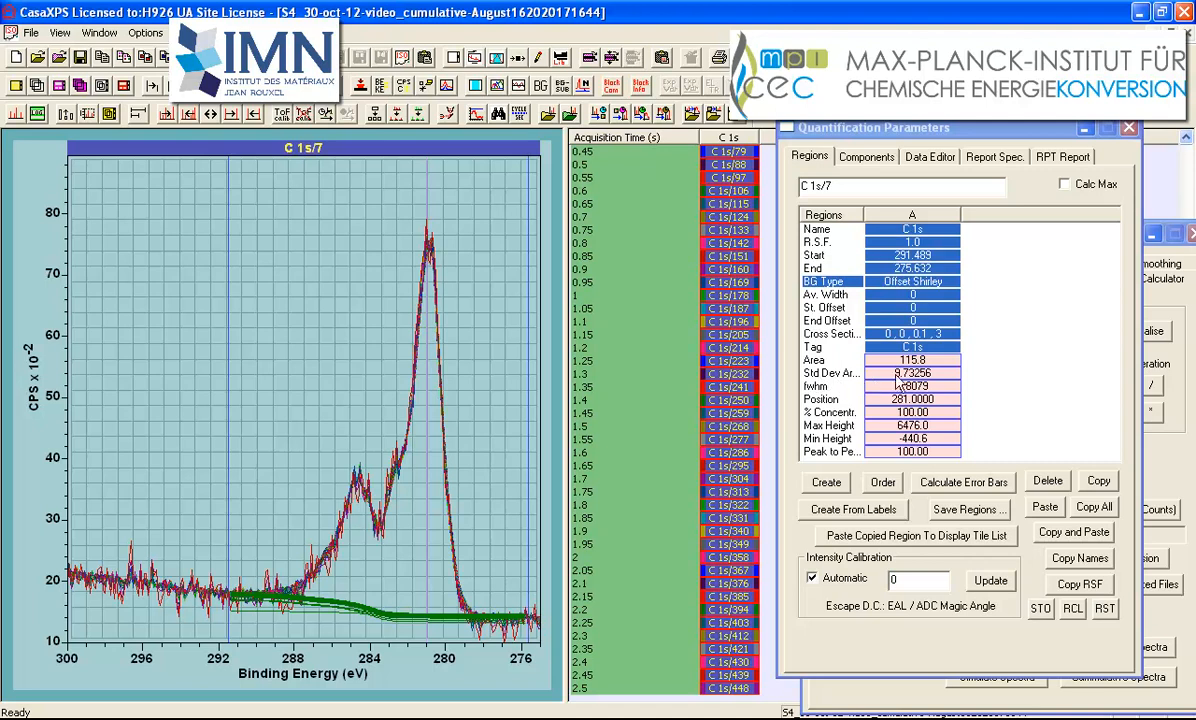
Generate a custom area report listing the C 1s area, its standard deviation and its percentage relative error
left_click(990, 158)
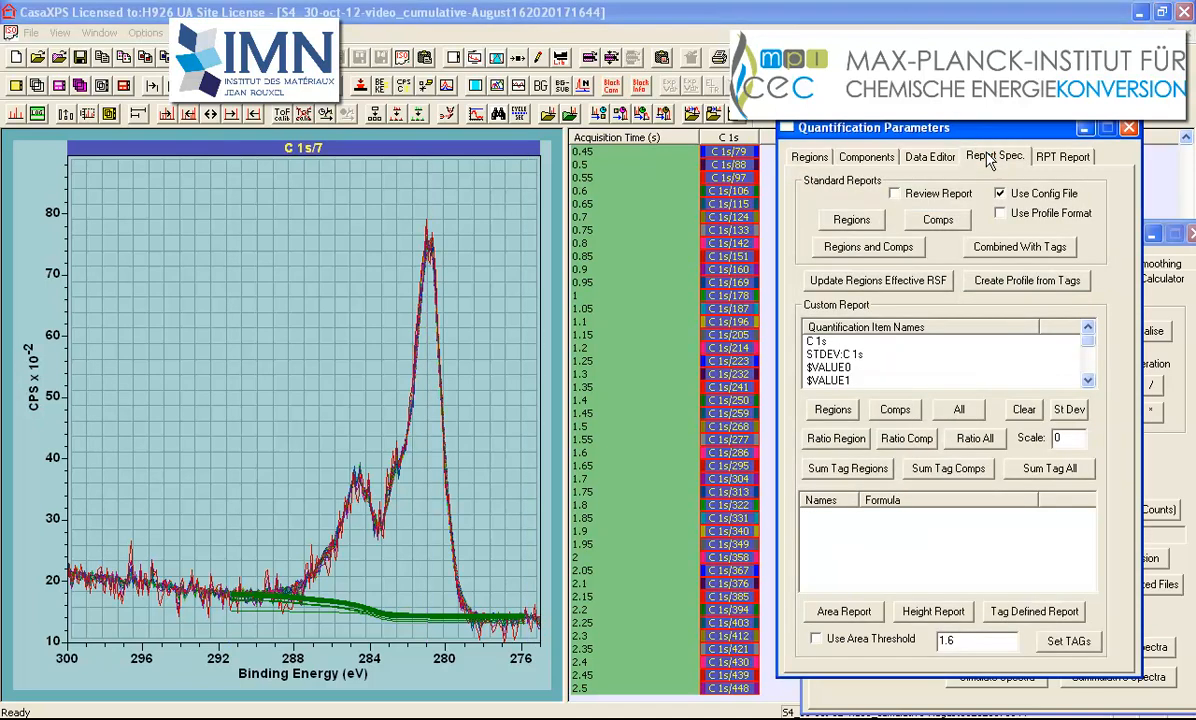
left_click(1072, 416)
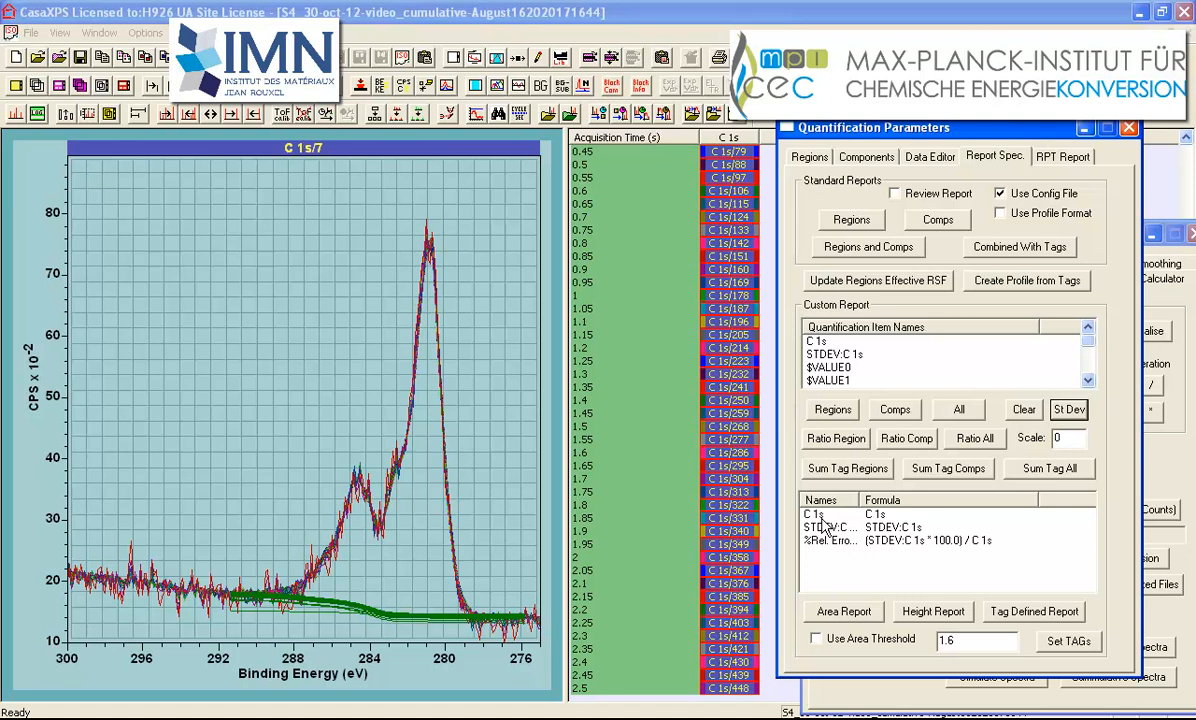
left_click(828, 612)
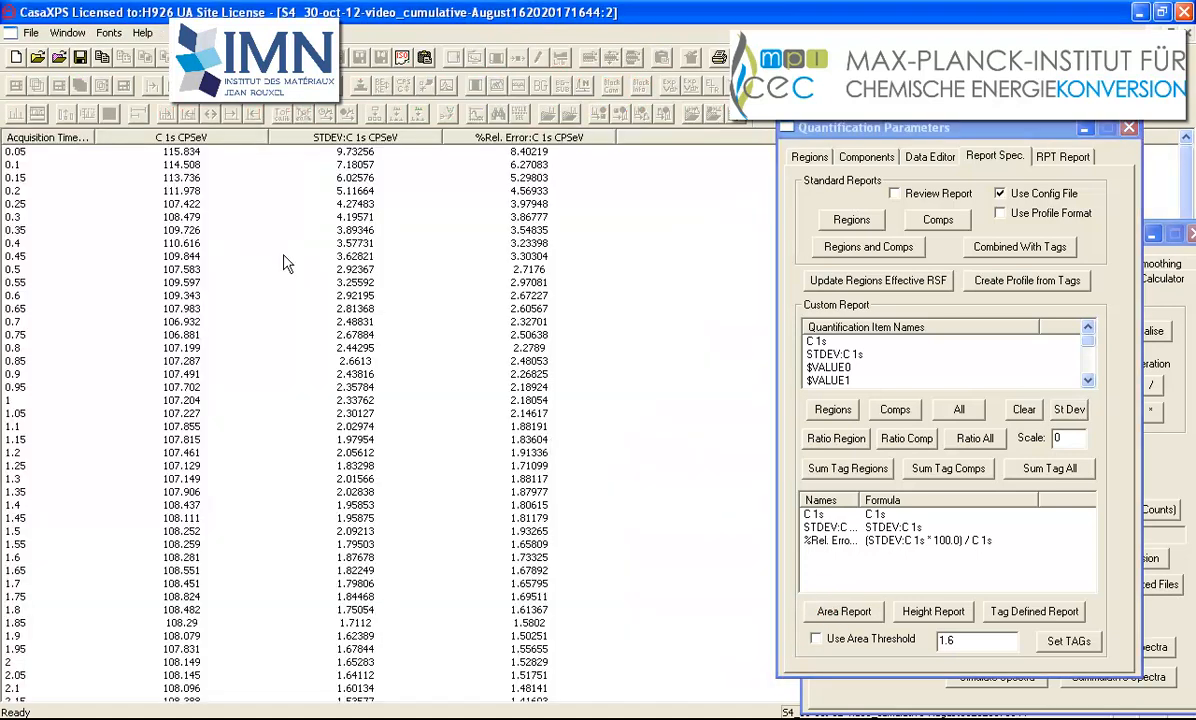
Convert the area report into profiles against acquisition time, and display the standard deviation and percentage relative error curves separately
left_click(31, 32)
left_click(40, 70)
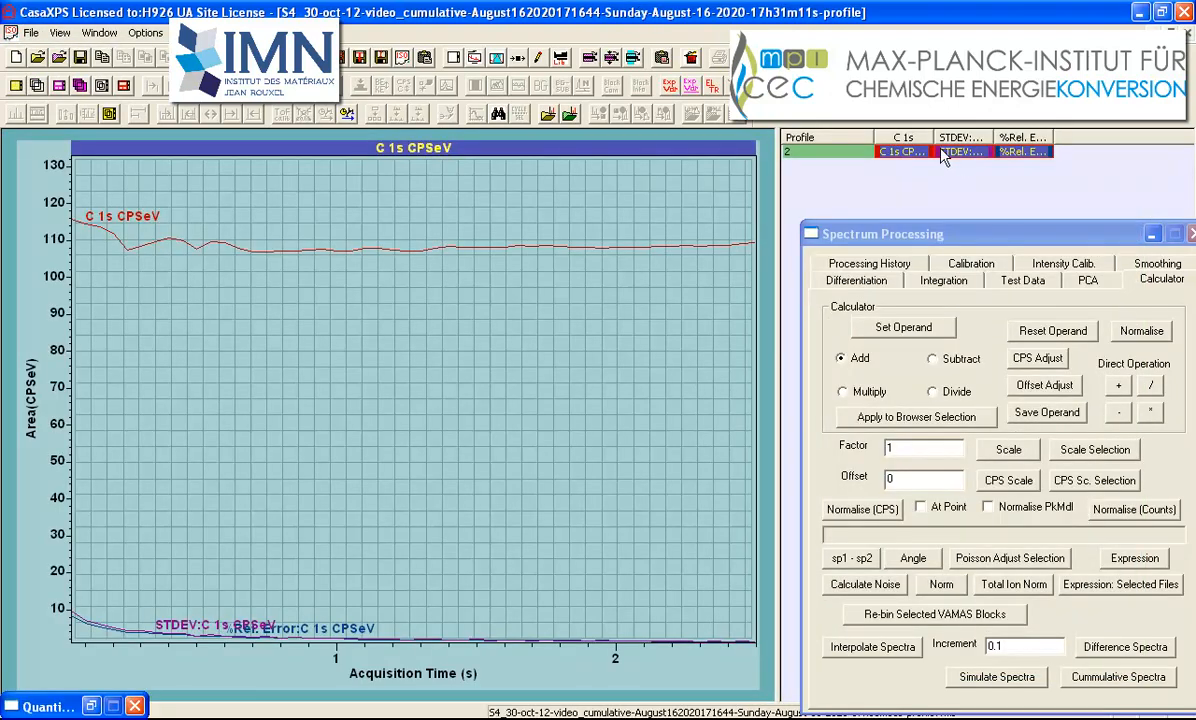
left_click(948, 152)
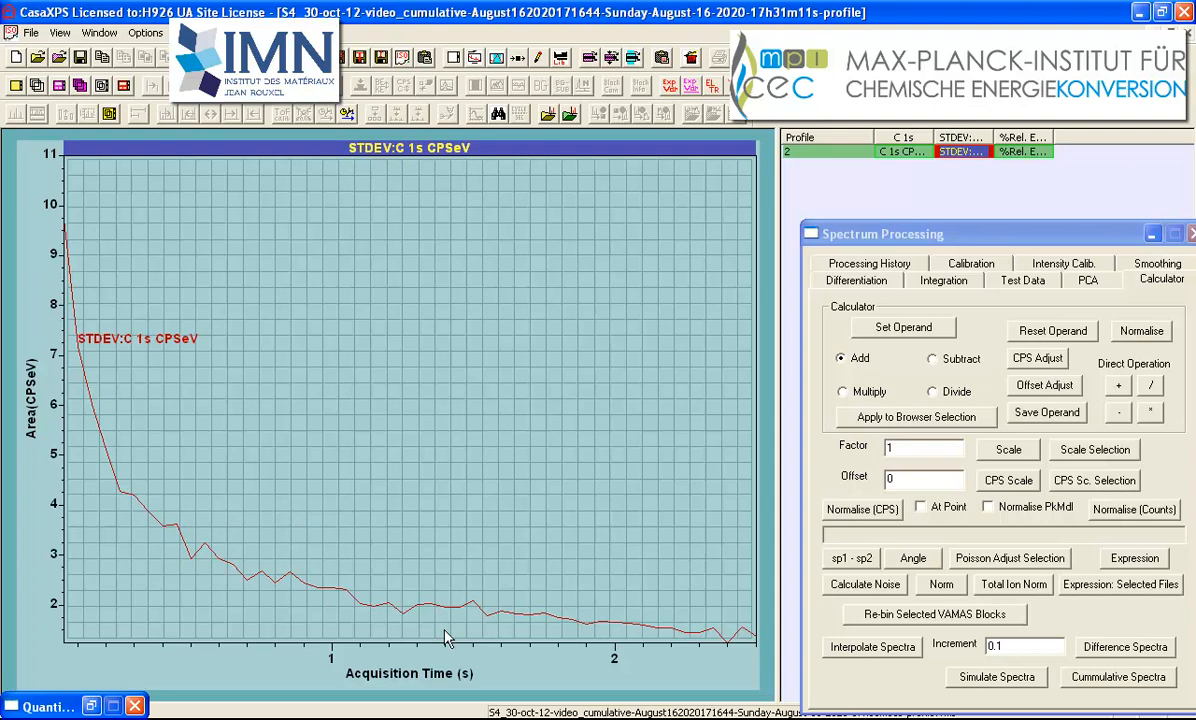
left_click(1022, 151)
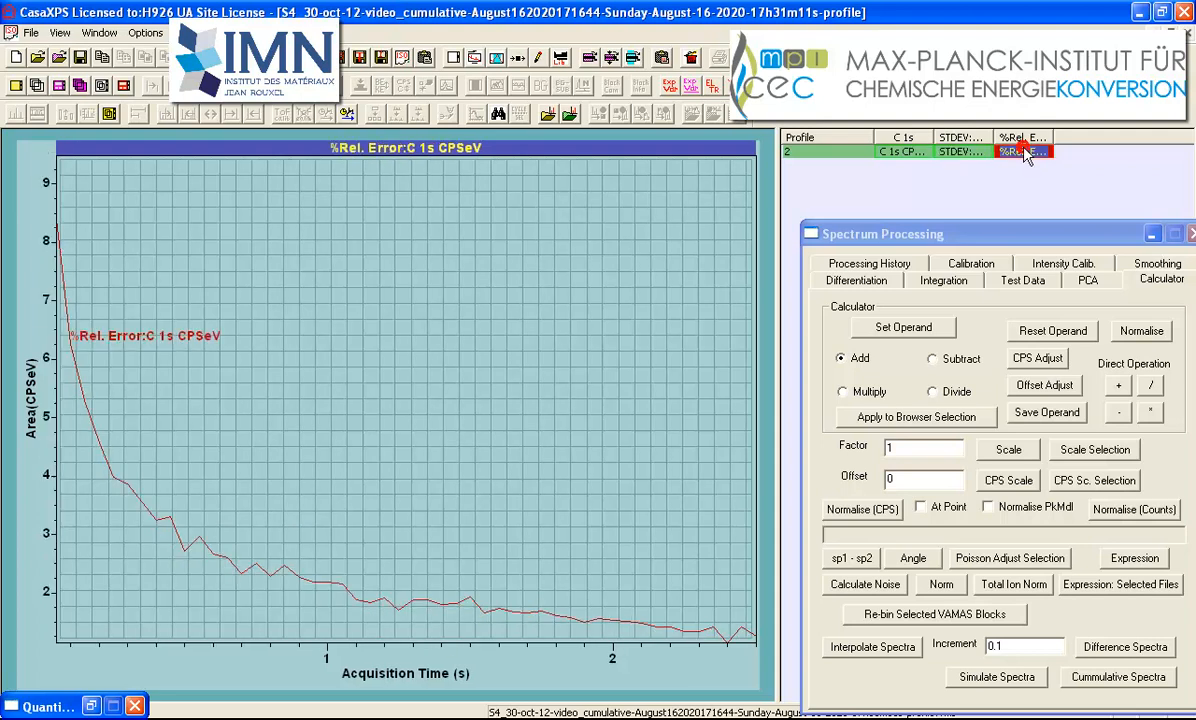
Mark a box on the relative error profile from the 2% level across to the curve at about 1.08 s
left_click(56, 592)
left_click_drag(57, 593, 350, 648)
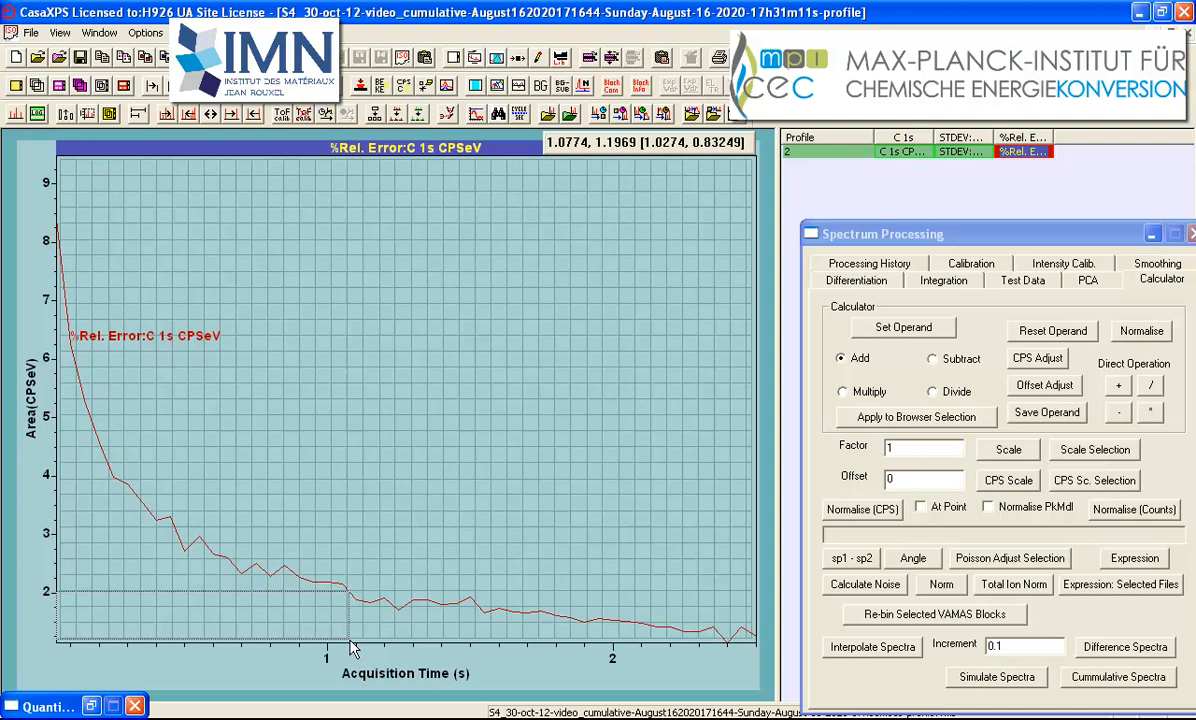
left_click_drag(350, 648, 350, 648)
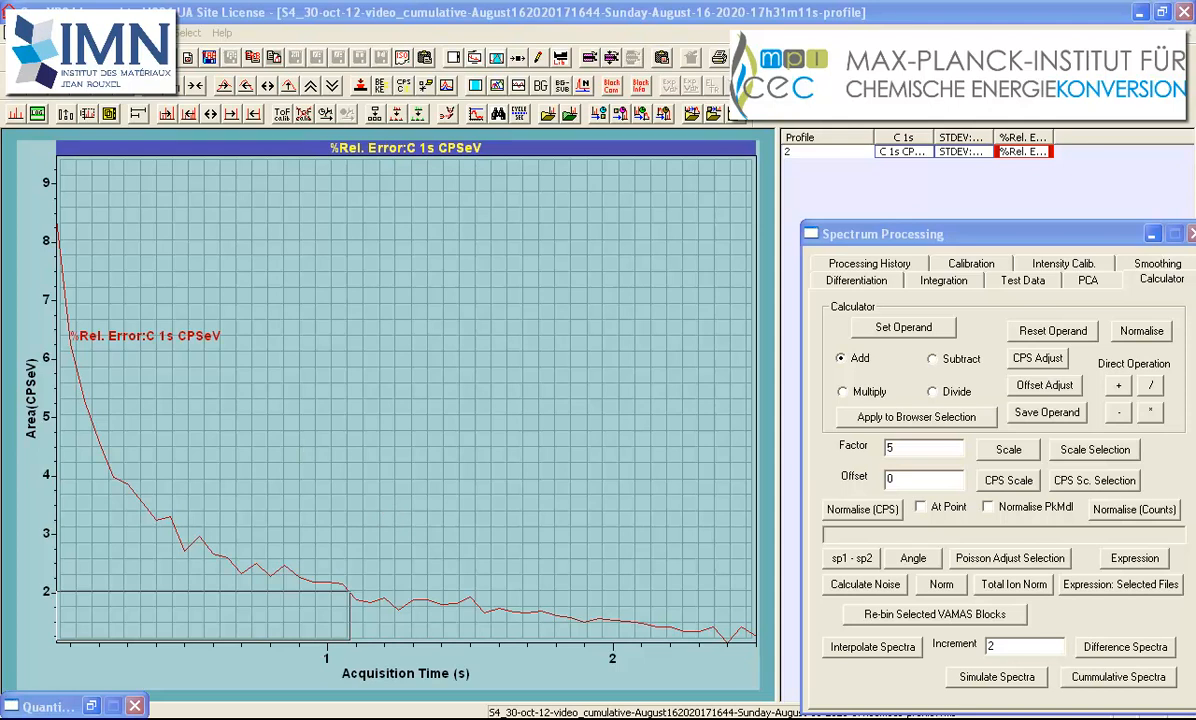
Switch to na2s-video-acquistion-time.vms and simulate repeat Na 2s spectra using a factor of 5 and an increment of 2
left_click(101, 33)
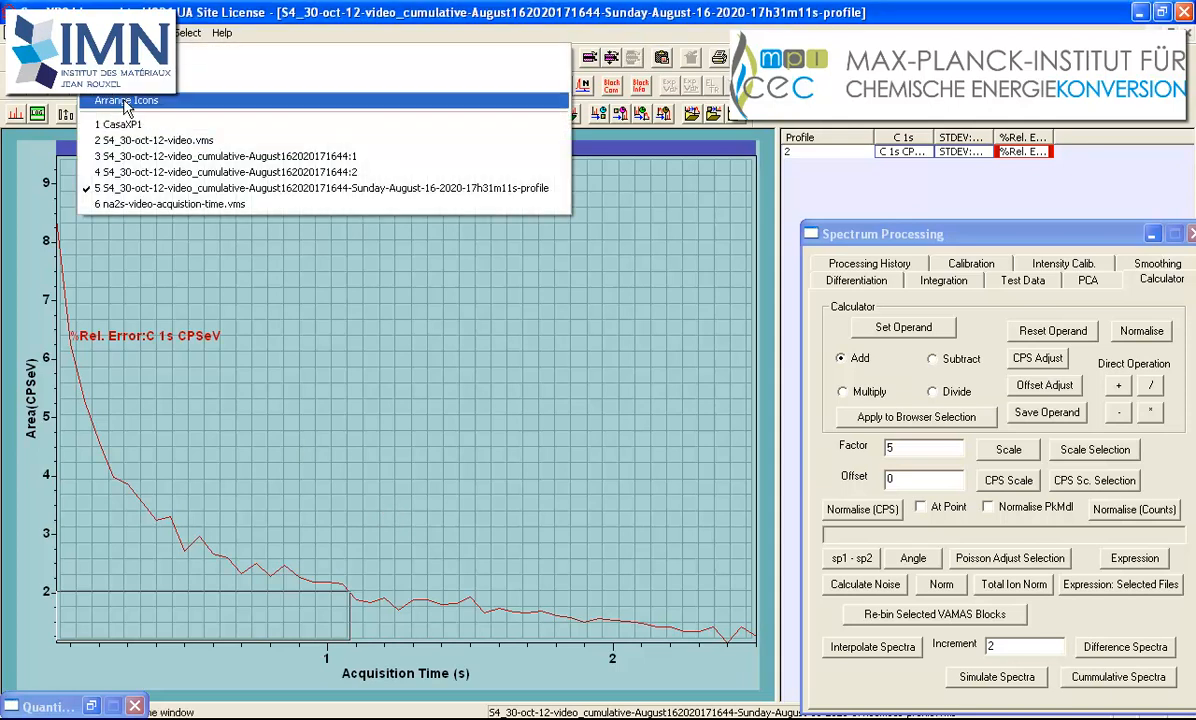
left_click(142, 203)
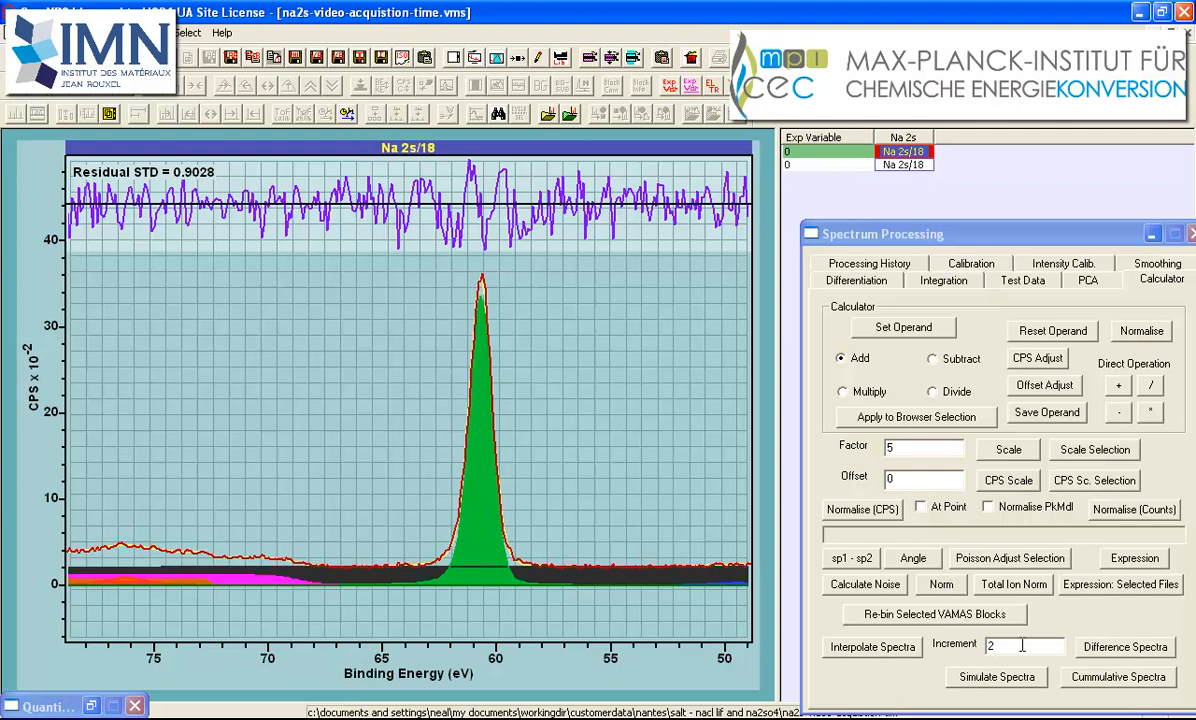
double_click(995, 645)
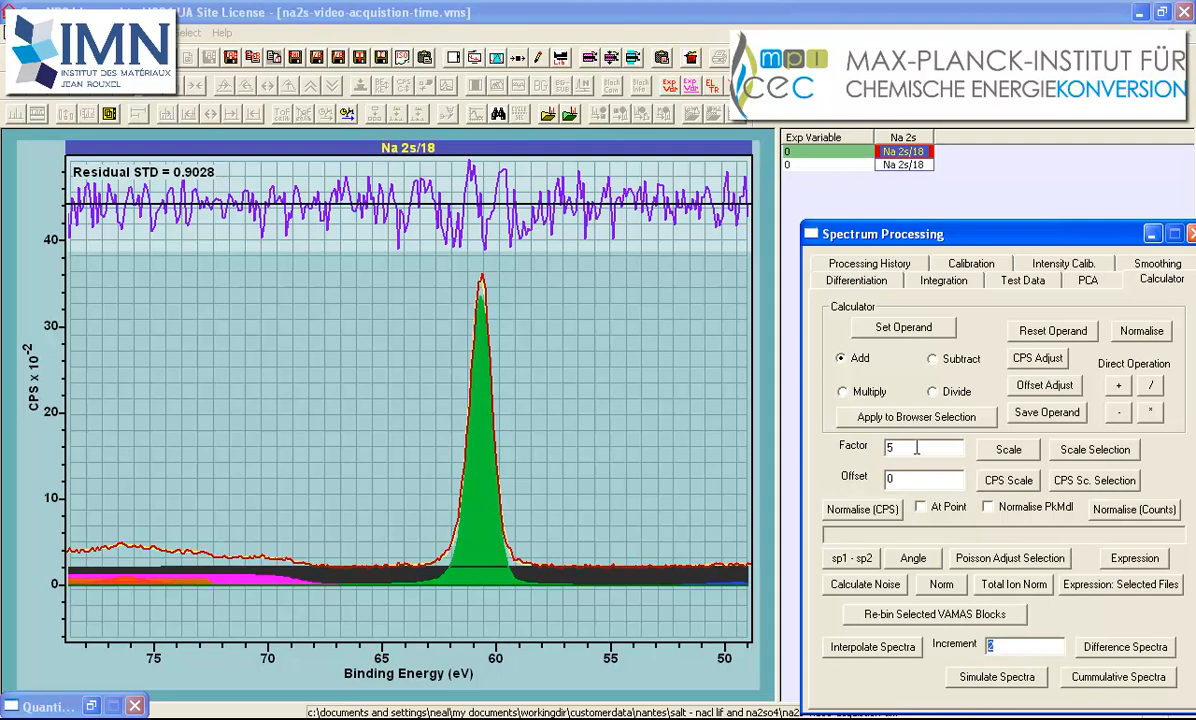
double_click(886, 451)
double_click(1055, 646)
double_click(990, 645)
double_click(905, 449)
left_click(963, 679)
left_click(986, 678)
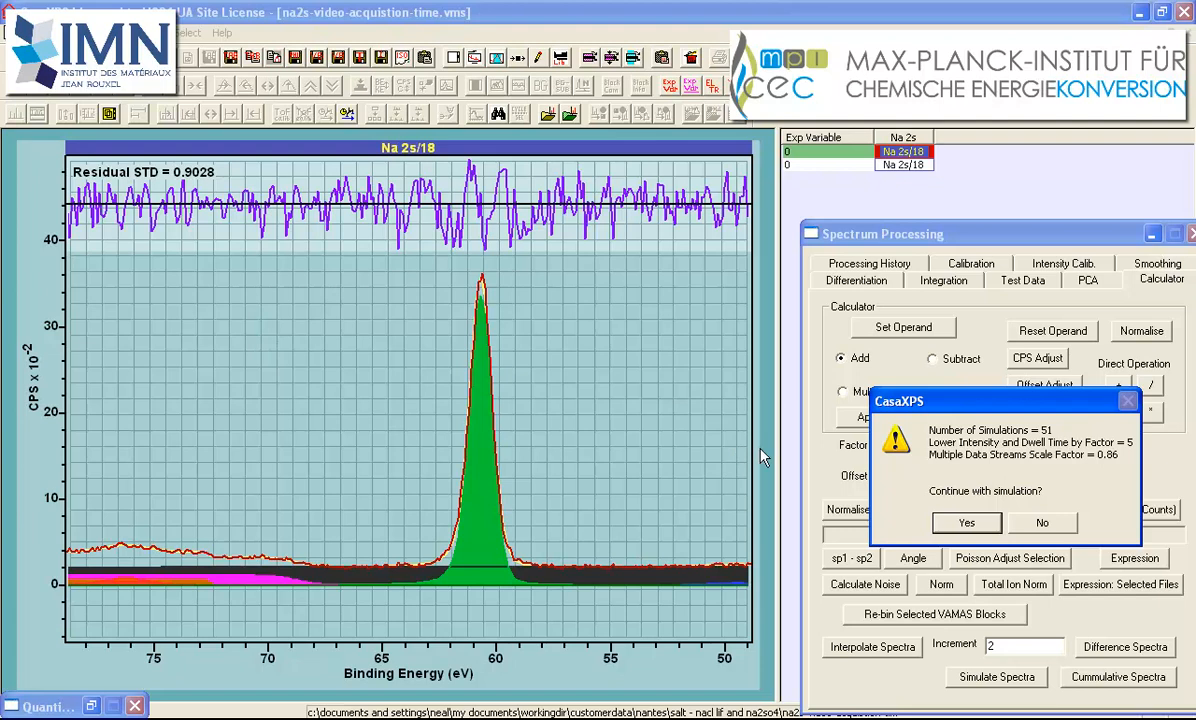
left_click(965, 525)
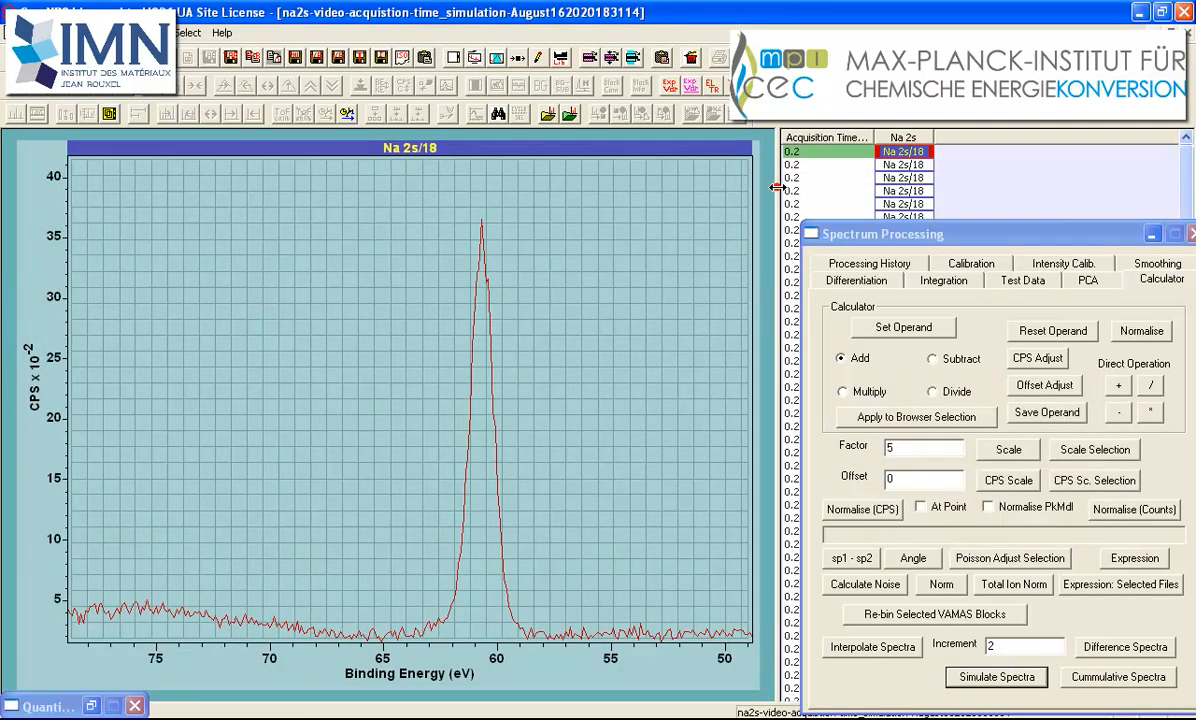
Overlay all the simulated Na 2s spectra and generate cumulative spectra from them
left_click_drag(777, 187, 584, 187)
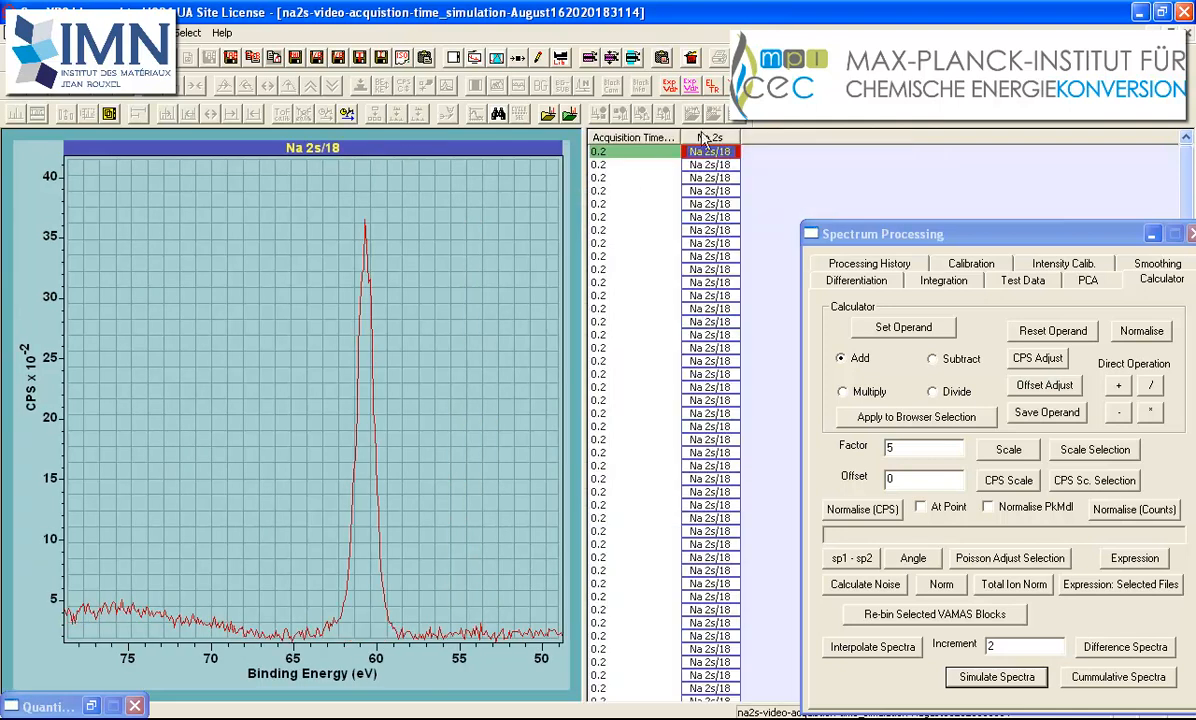
left_click(652, 137)
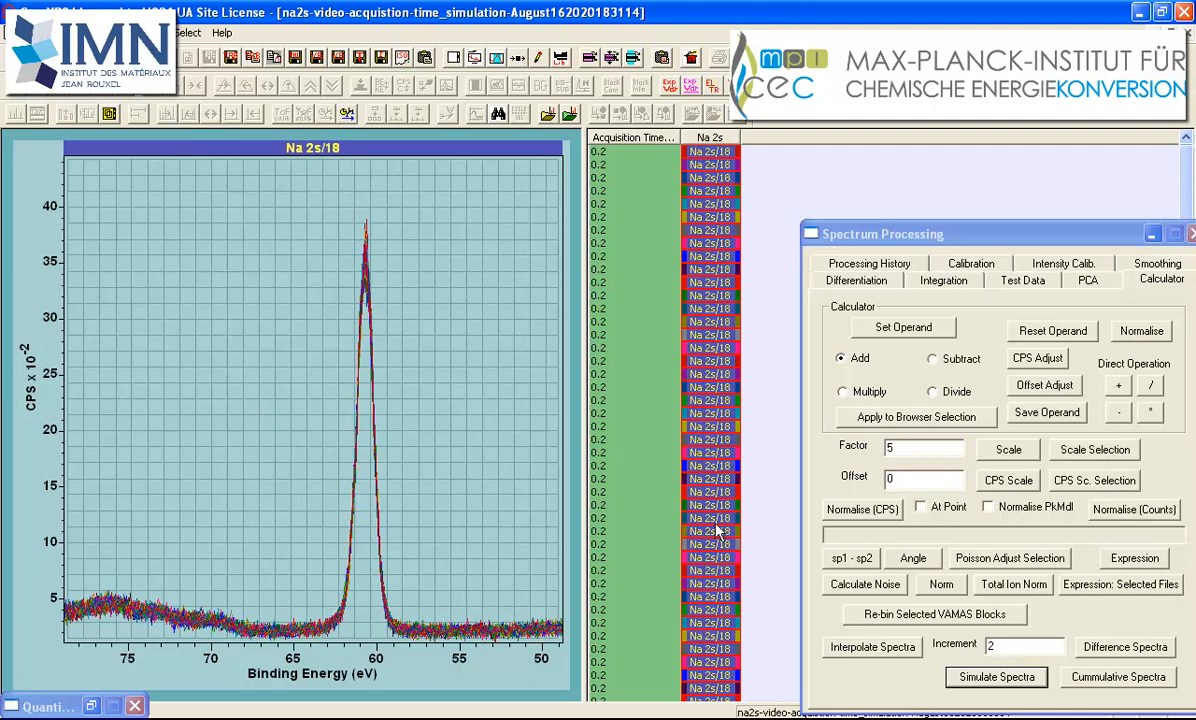
left_click(1076, 683)
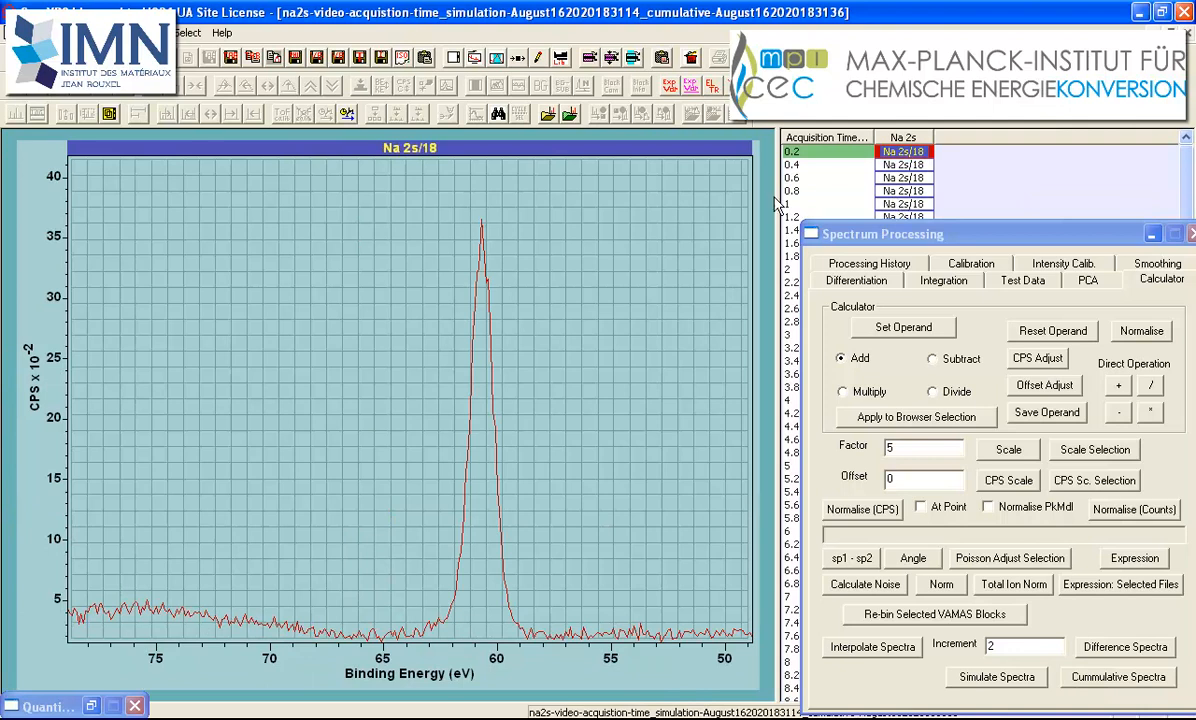
Select all the cumulative spectra and create an Na 2s region with a linear background from about 66.02 to 55.54 eV
left_click_drag(776, 197, 605, 203)
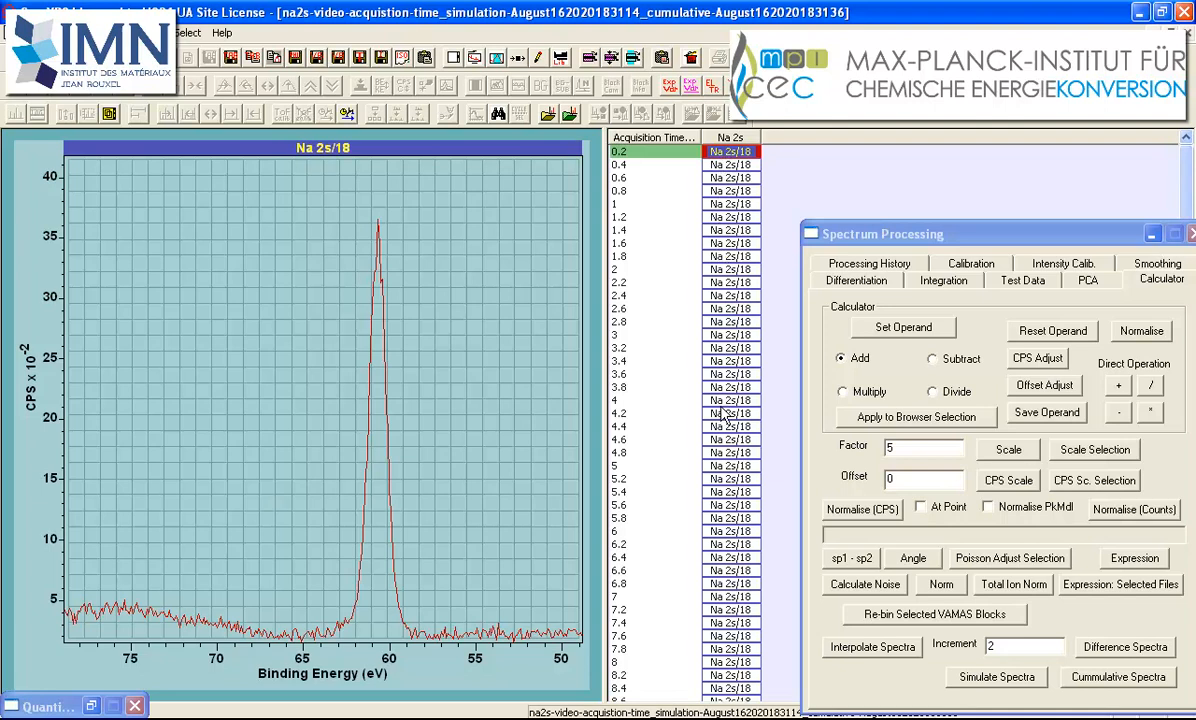
left_click(720, 140)
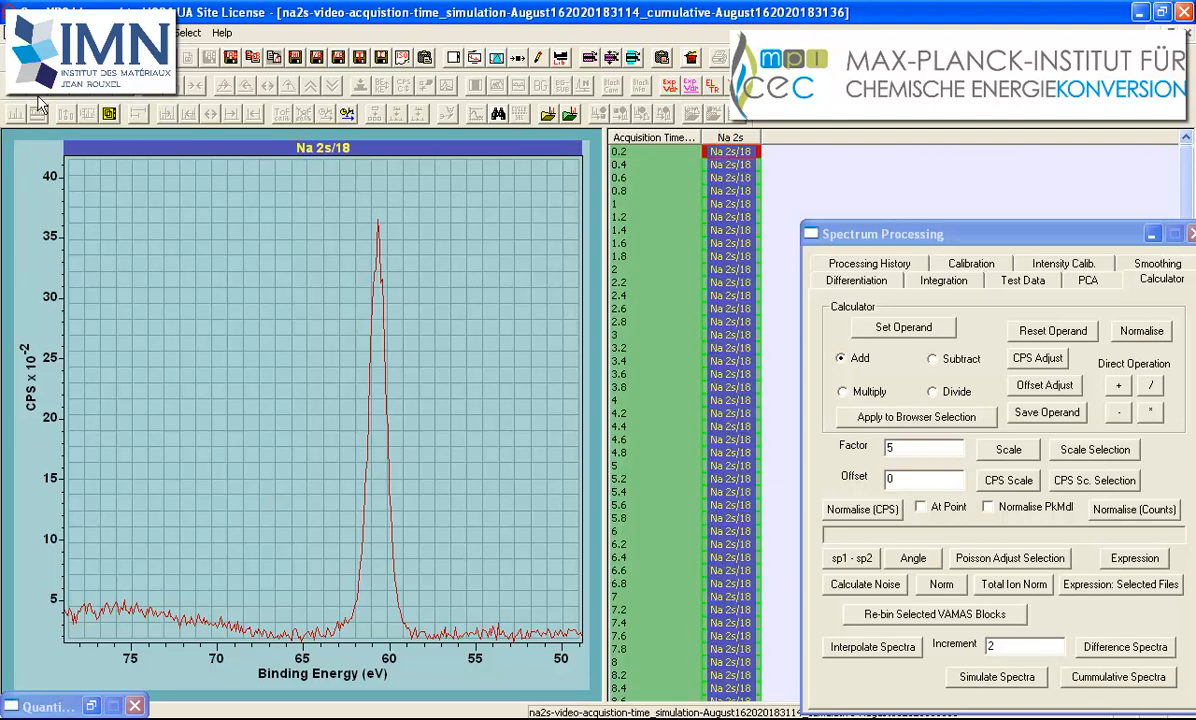
left_click(38, 110)
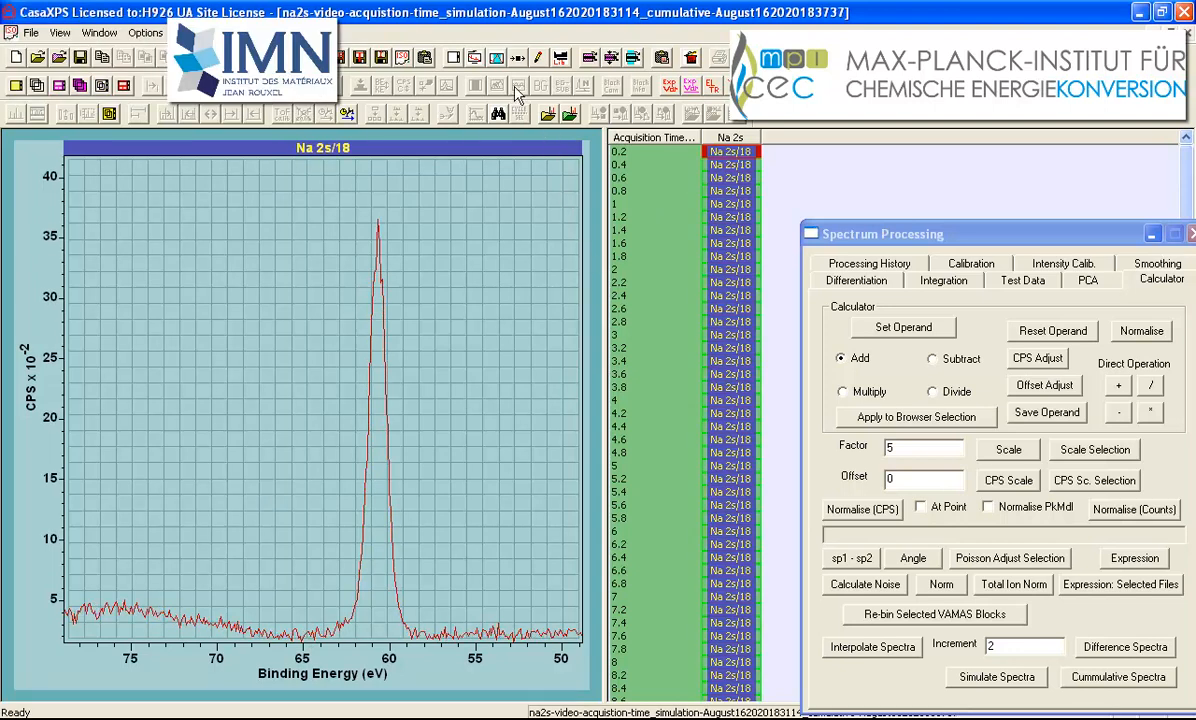
left_click(505, 60)
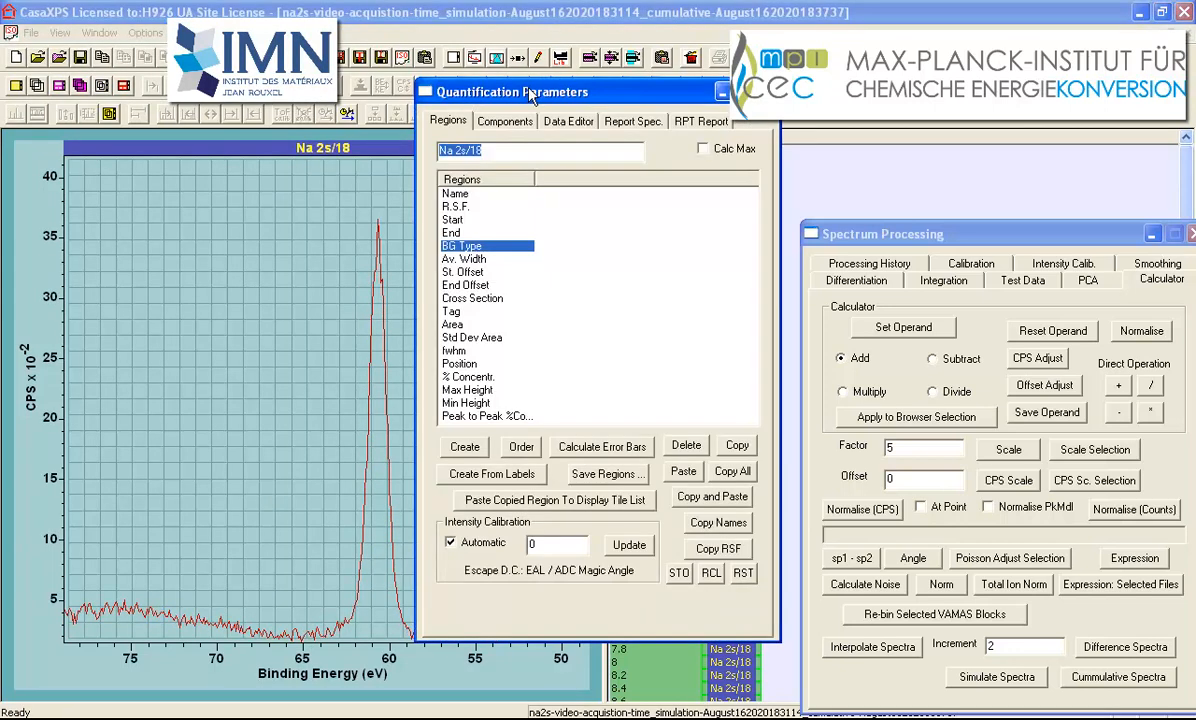
left_click_drag(530, 95, 820, 157)
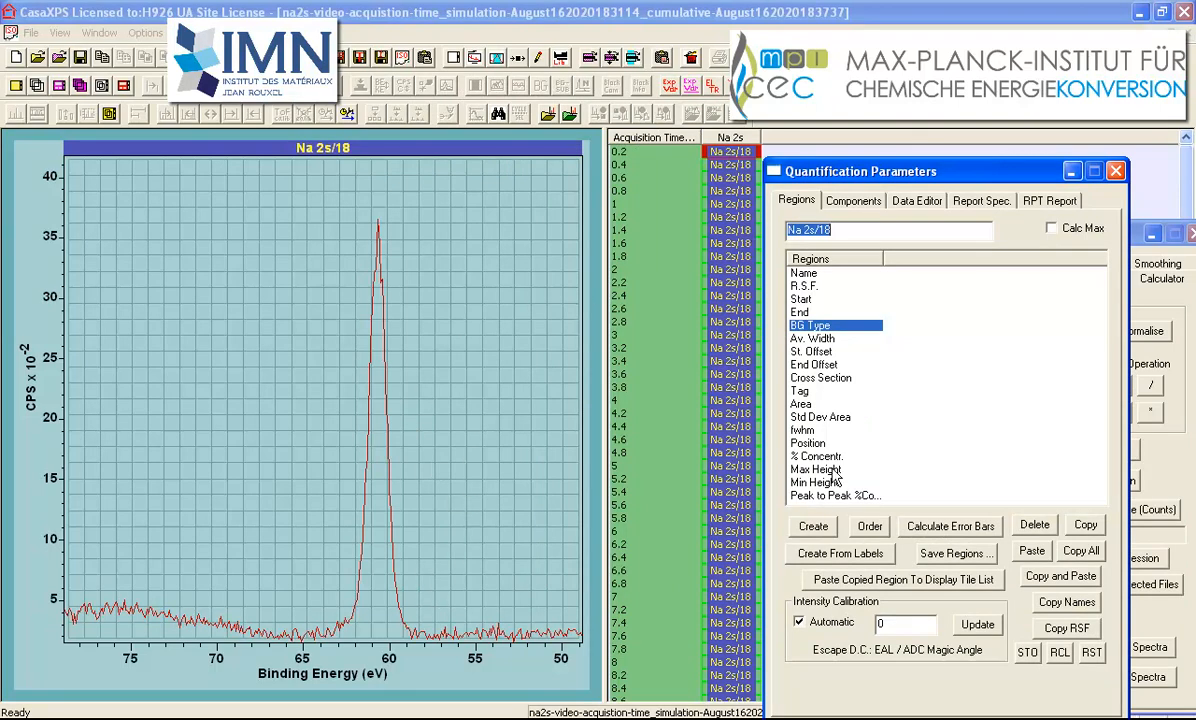
left_click(813, 527)
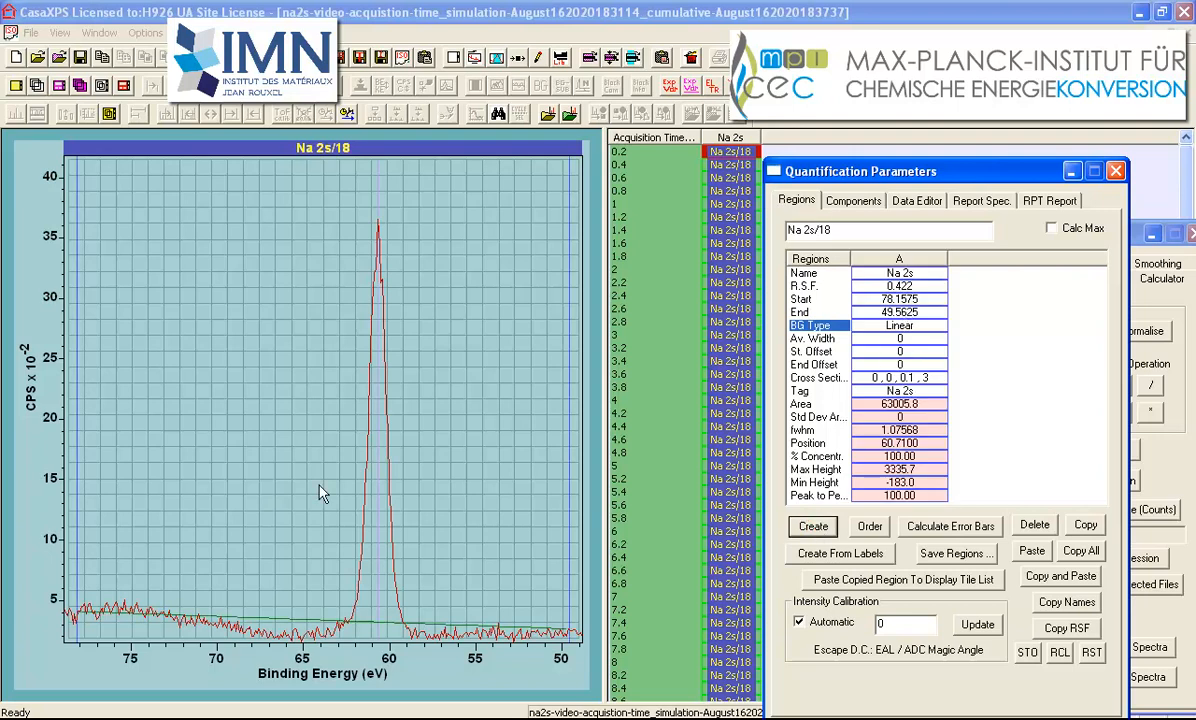
left_click_drag(88, 548, 288, 553)
left_click_drag(560, 569, 467, 569)
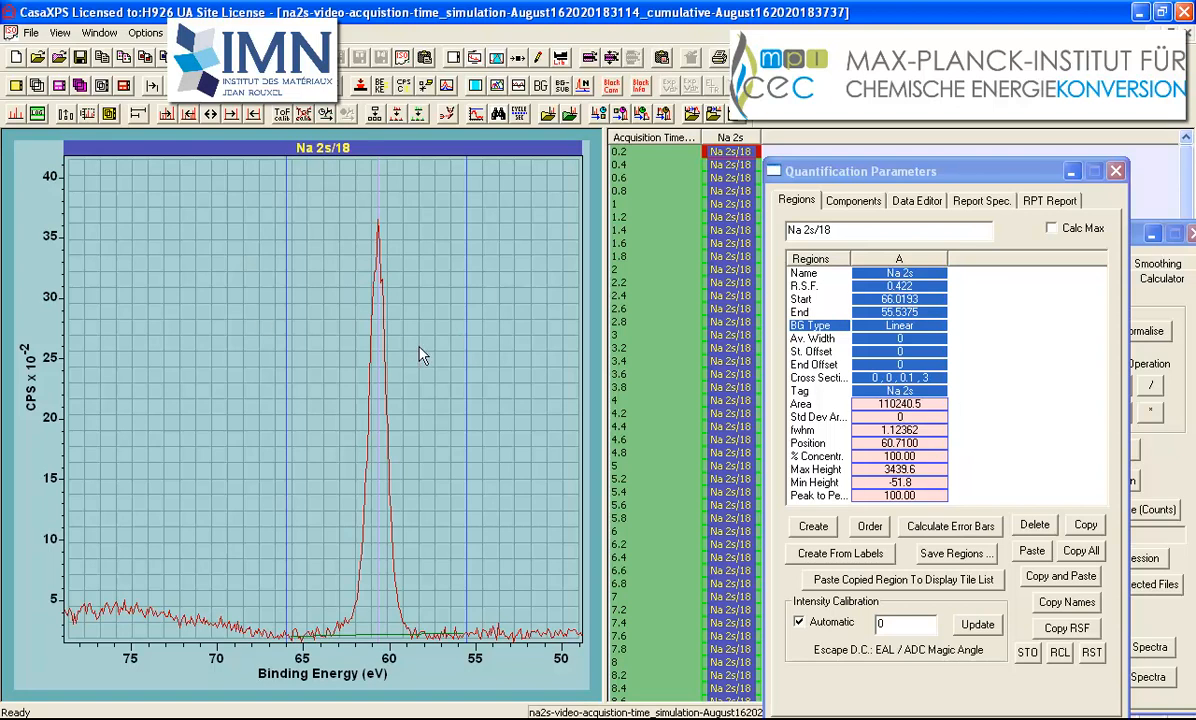
Propagate the Na 2s region to all the selected cumulative spectra
right_click(490, 197)
left_click(427, 195)
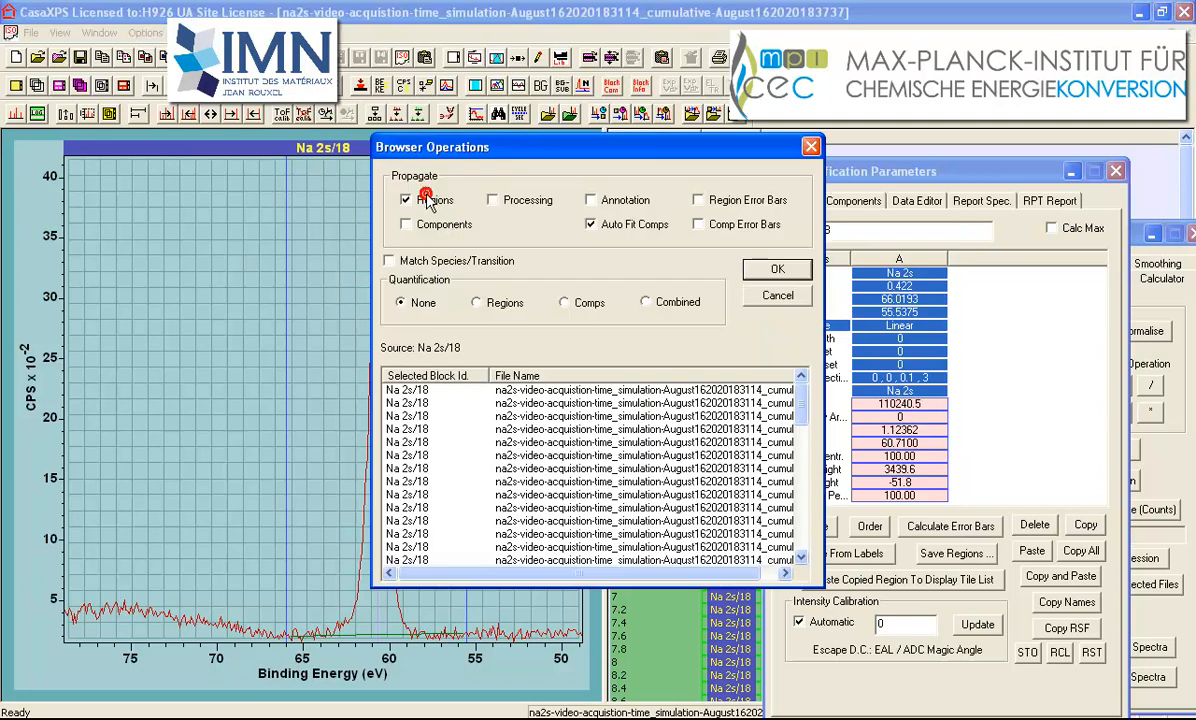
left_click(772, 268)
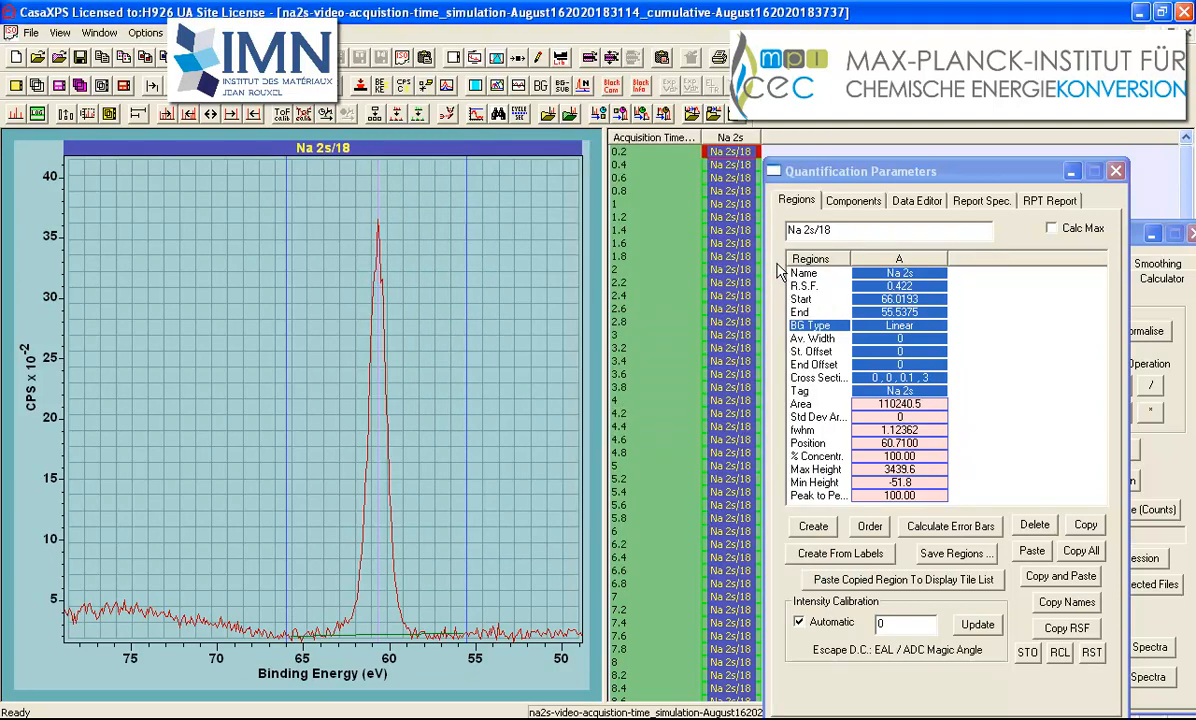
Calculate region error bars for all the selected Na 2s spectra, with region propagation and automatic component fitting turned off
right_click(211, 282)
left_click(405, 200)
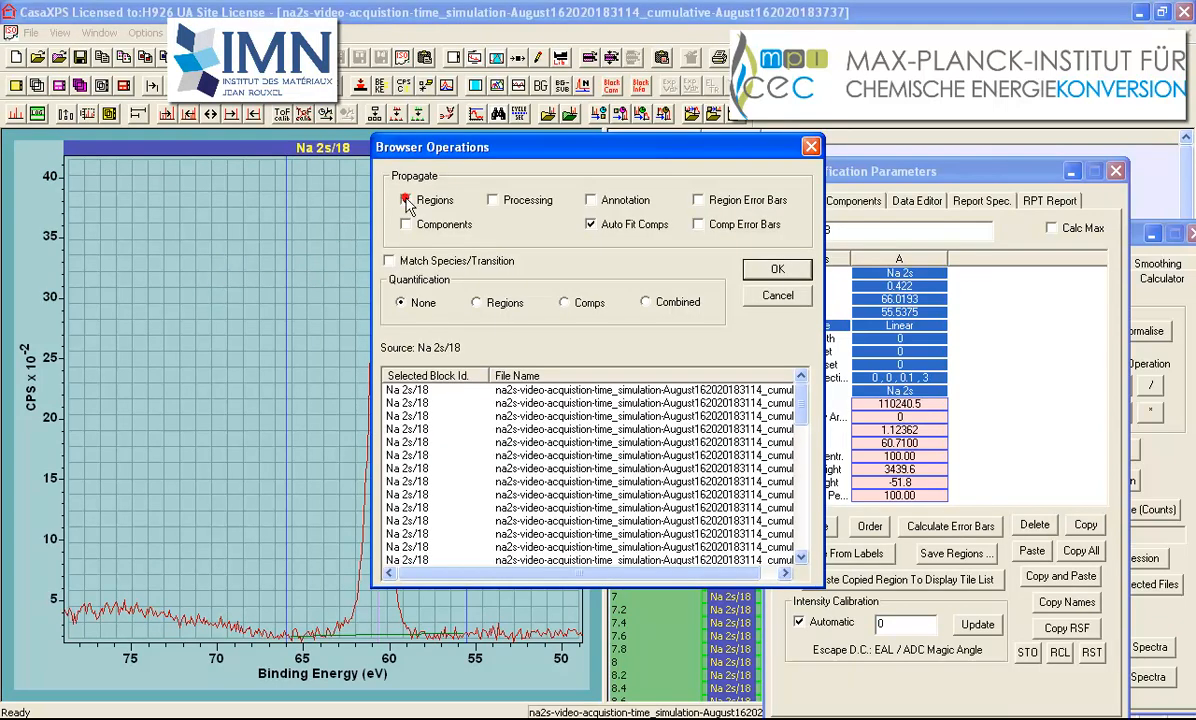
left_click(699, 201)
left_click(600, 222)
left_click(775, 272)
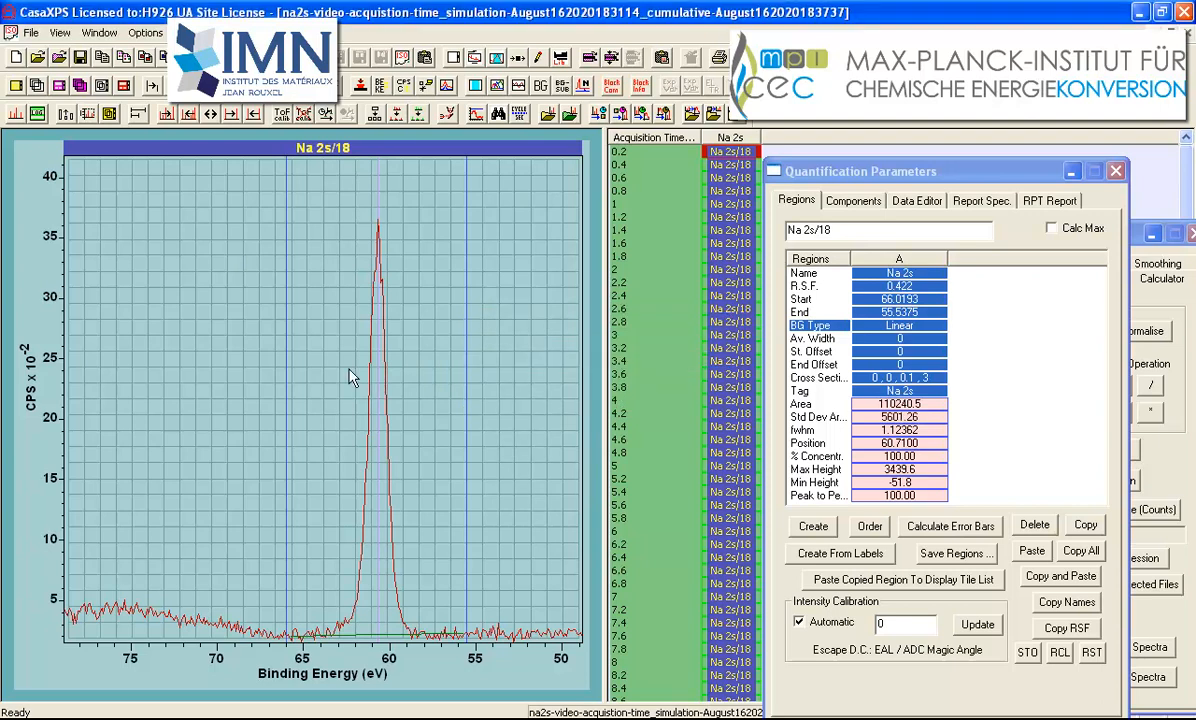
Generate a custom area report with the Na 2s area, standard deviation and percentage relative error, and convert it into profiles against acquisition time
left_click(970, 200)
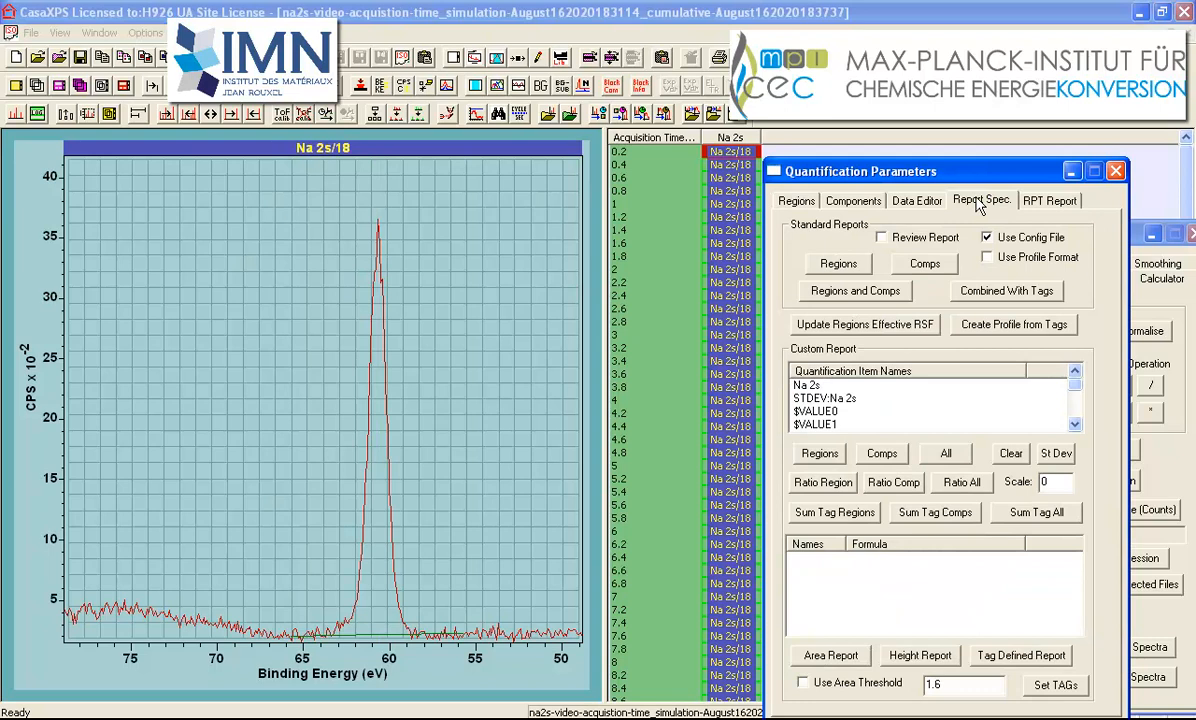
left_click(1056, 453)
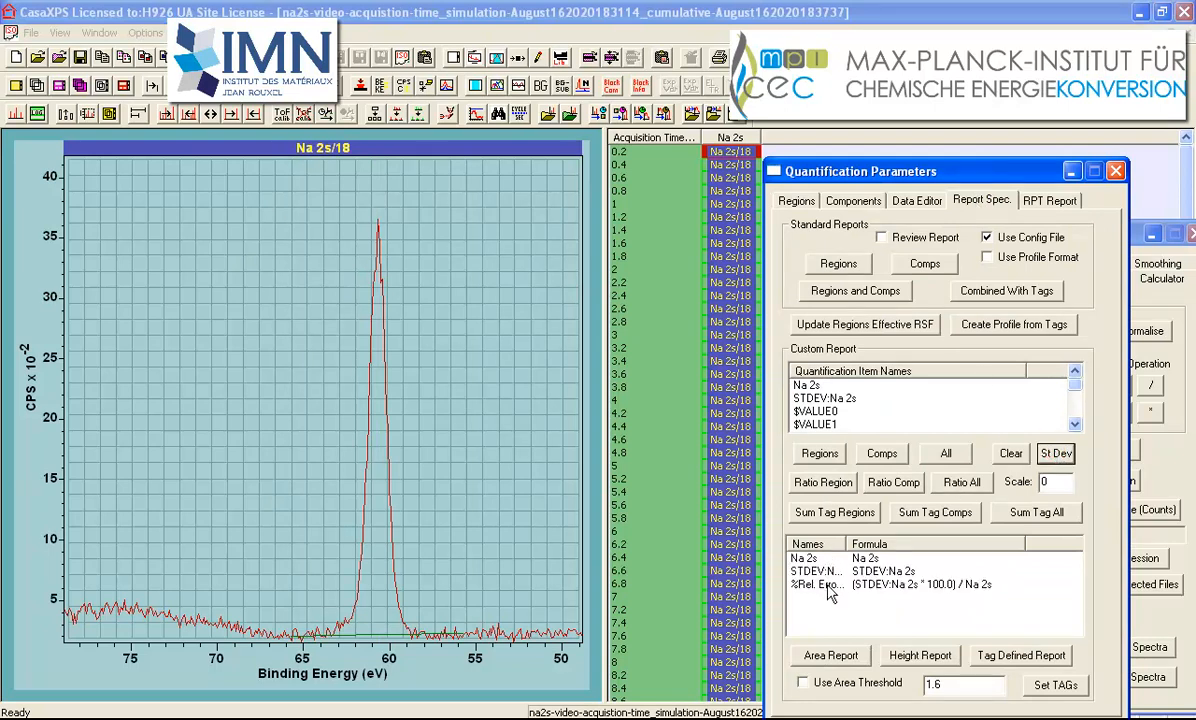
left_click(832, 659)
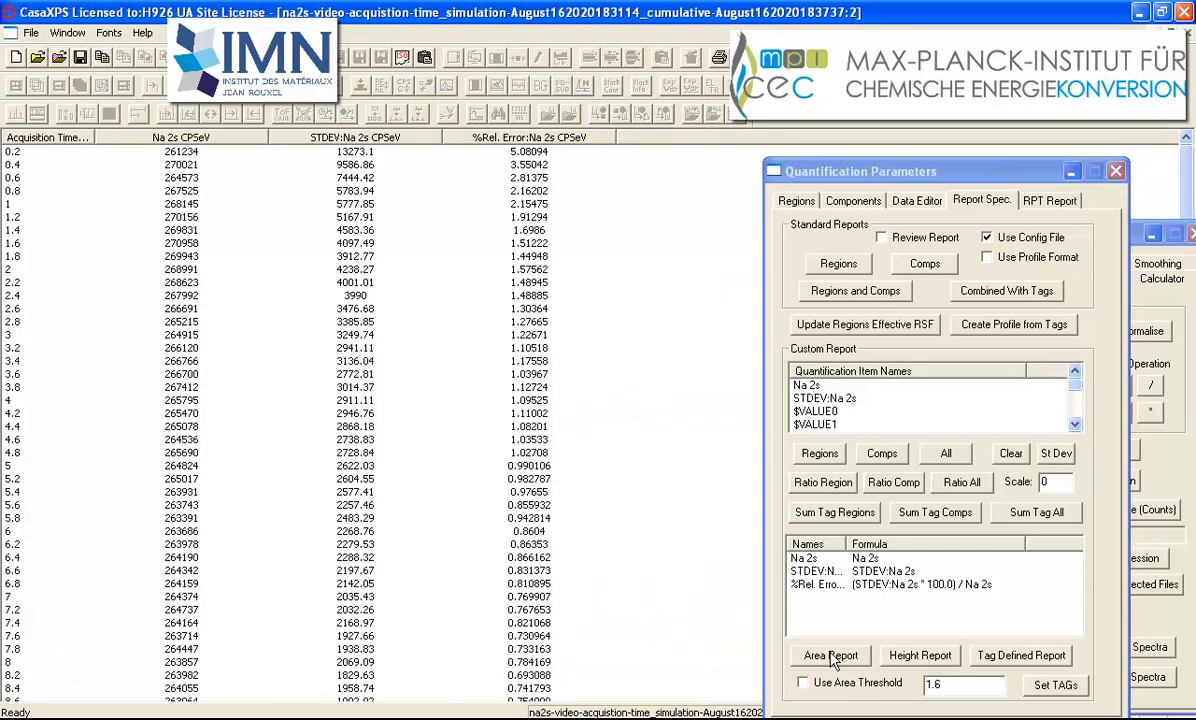
left_click(31, 33)
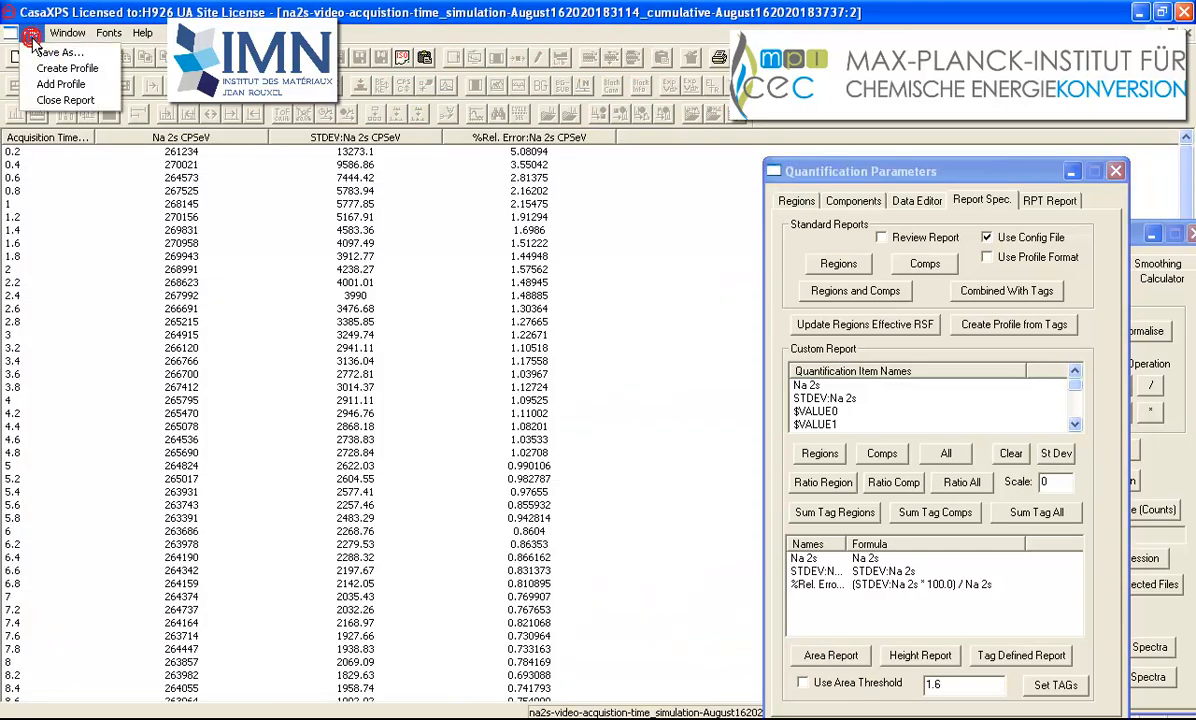
left_click(43, 71)
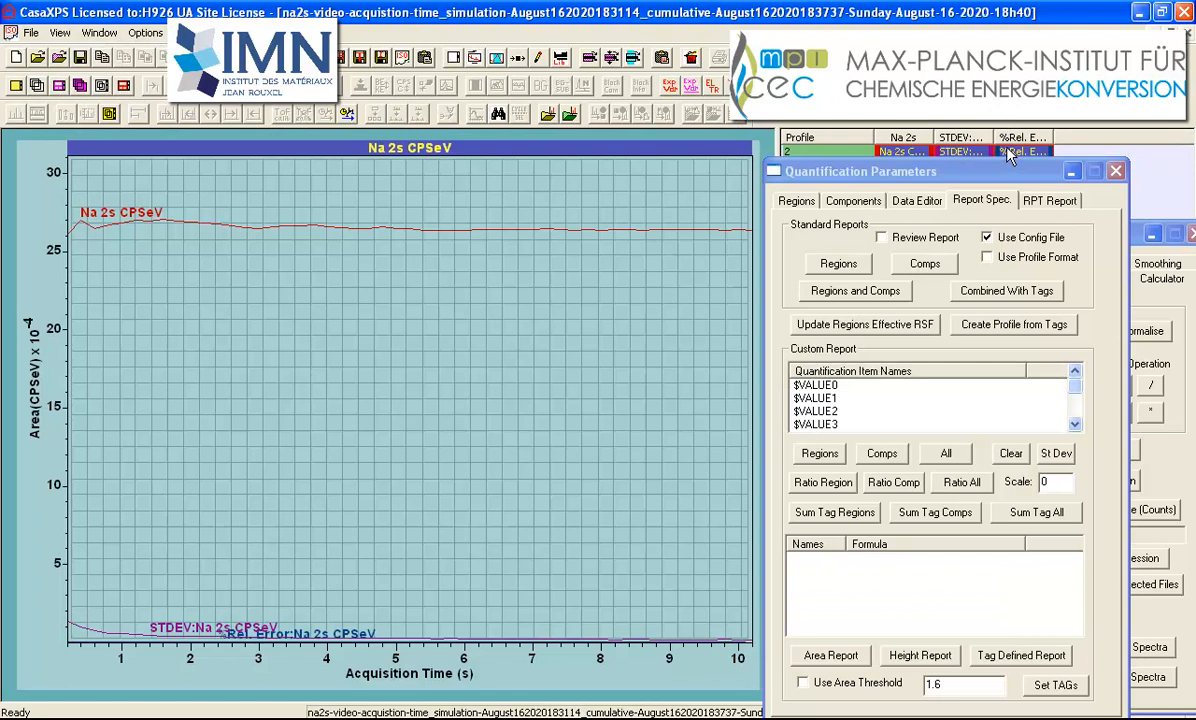
Display only the Na 2s percentage relative error profile and mark a box from the 1% level across to the curve at about 5.03 s
double_click(1009, 151)
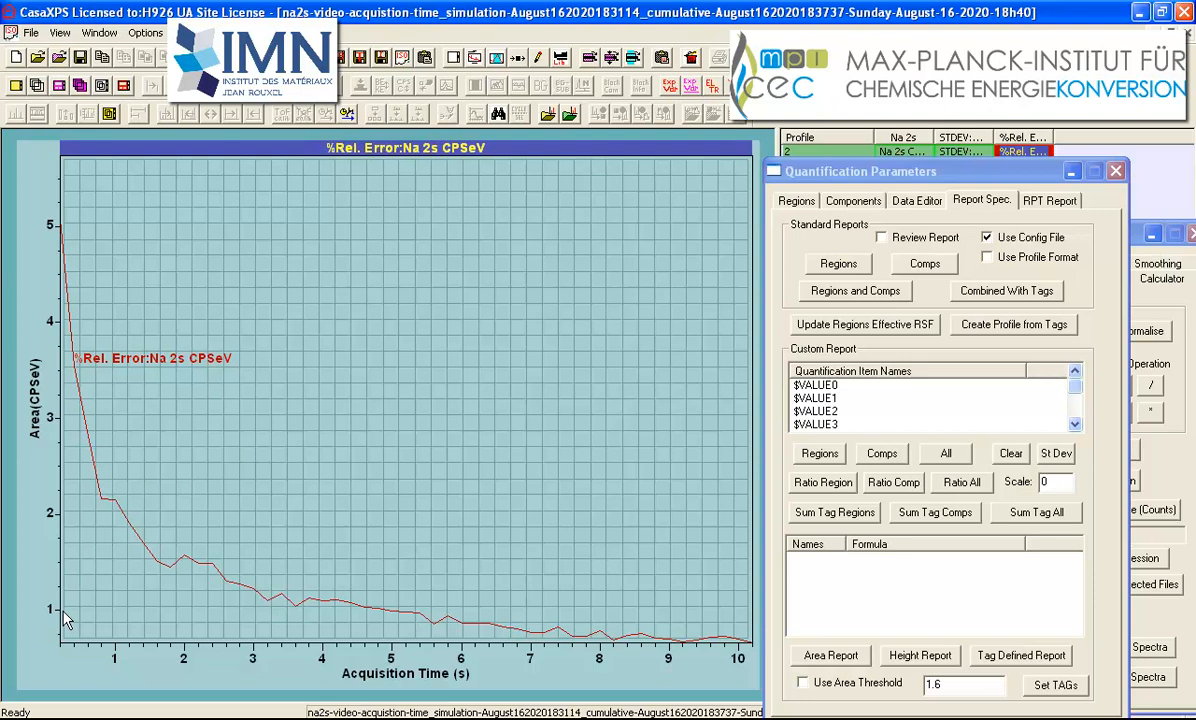
left_click_drag(63, 612, 394, 641)
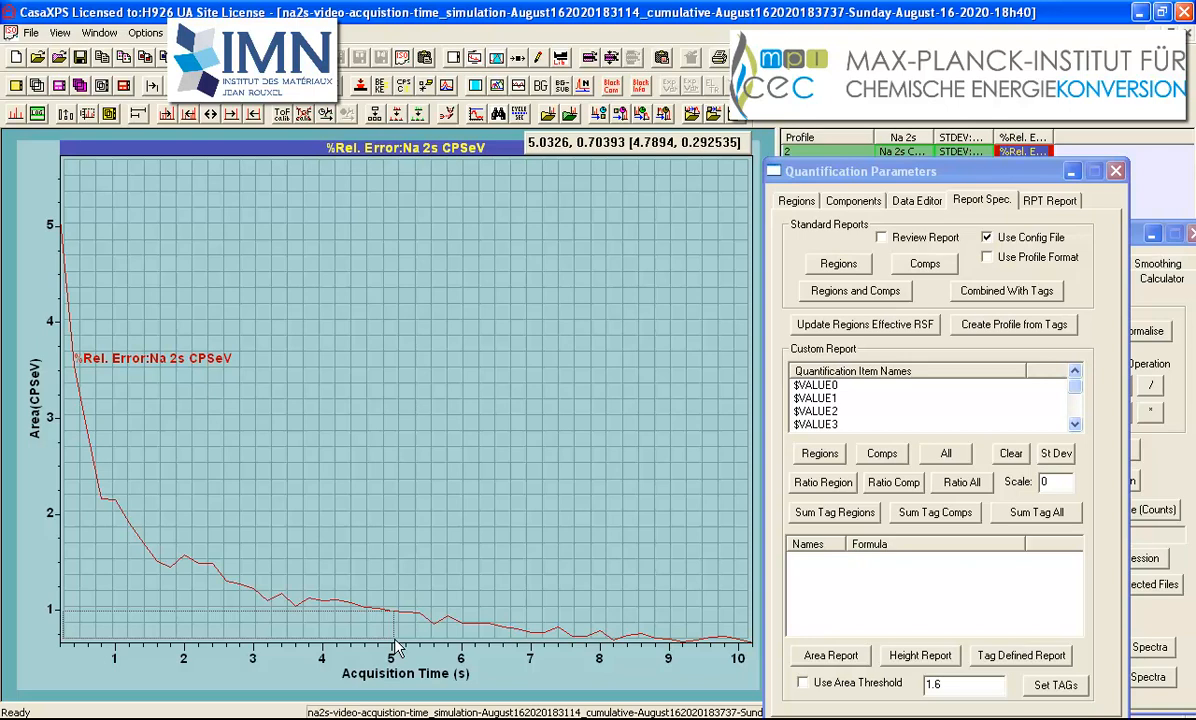
left_click_drag(397, 648, 396, 645)
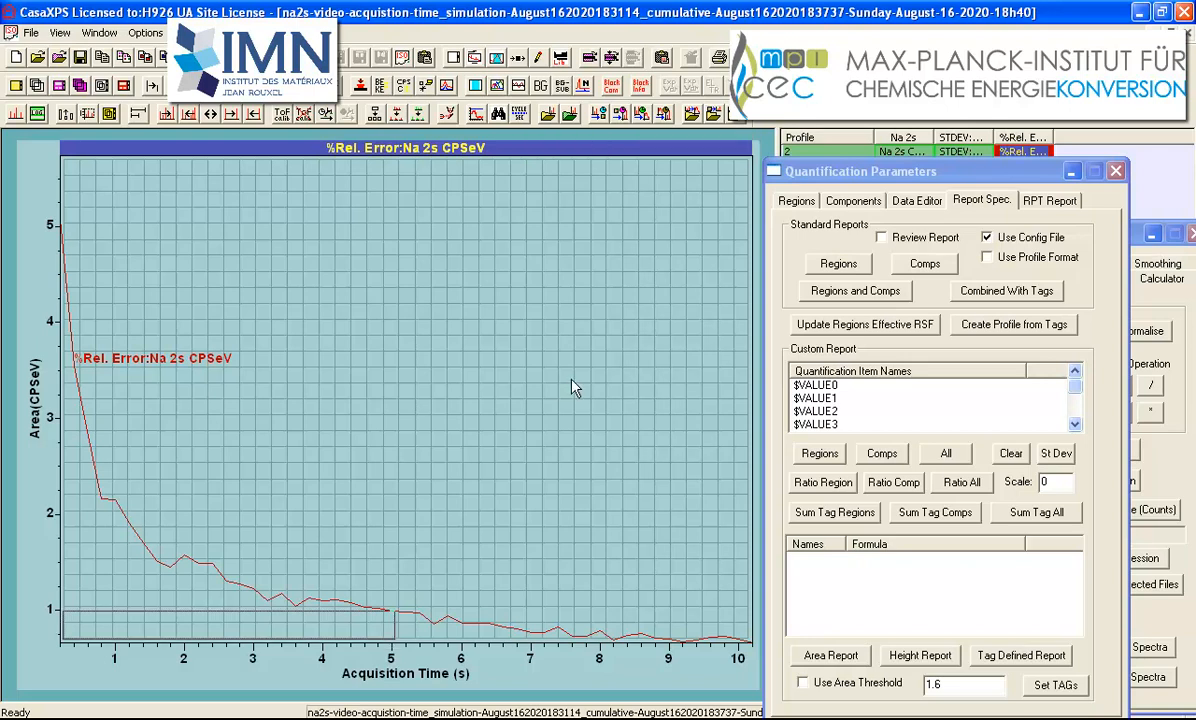